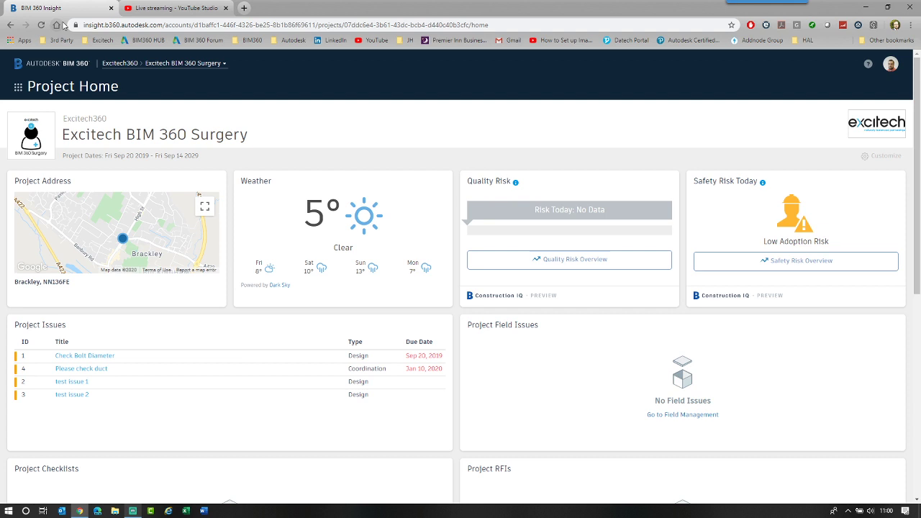
Return to the BIM 360 project and go to Project Management's Meetings tab.
left_click(151, 8)
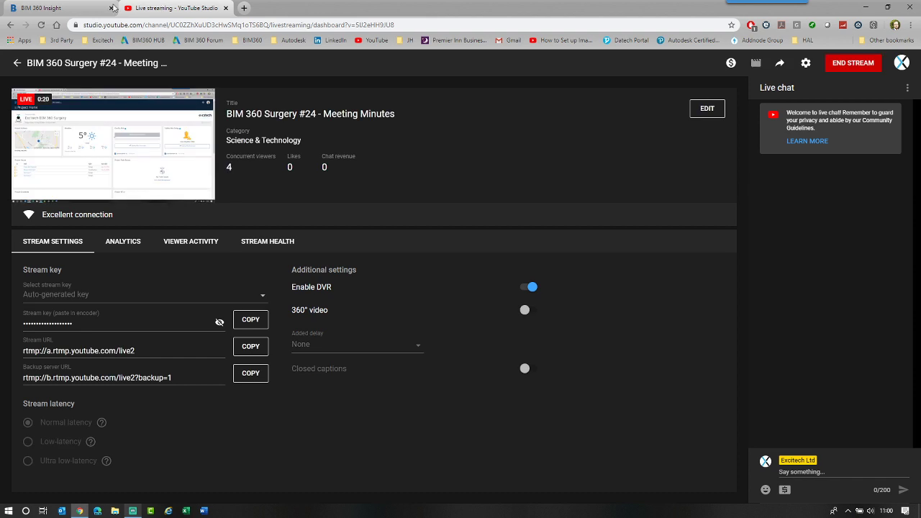
left_click(74, 5)
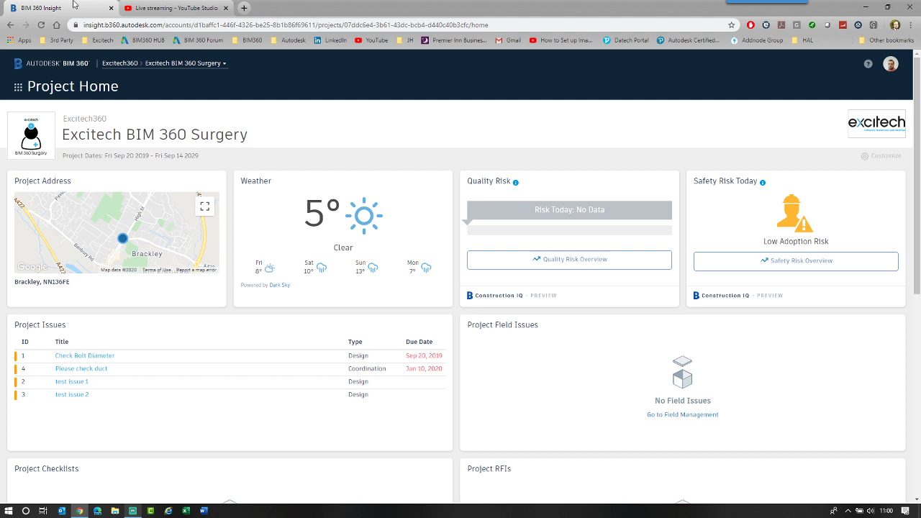
key("XF86AudioRaiseVolume")
key("XF86AudioRaiseVolume")
left_click(18, 87)
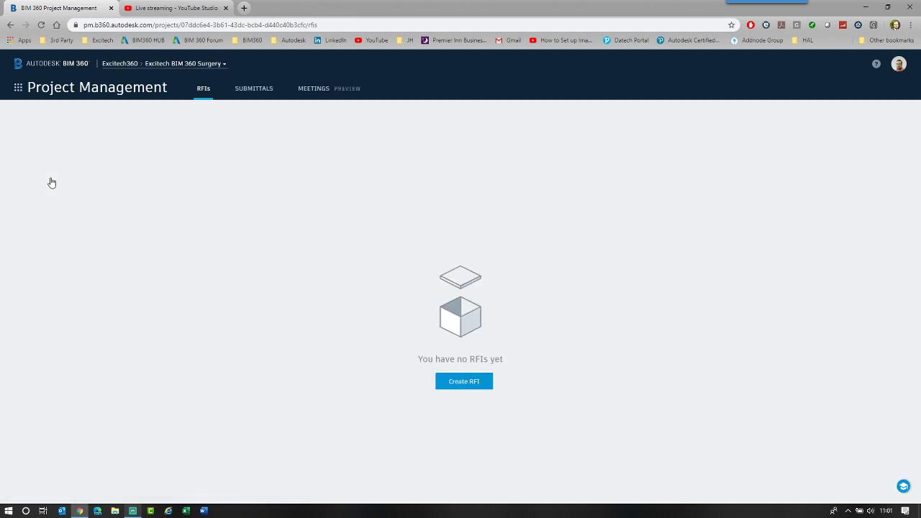
left_click(335, 96)
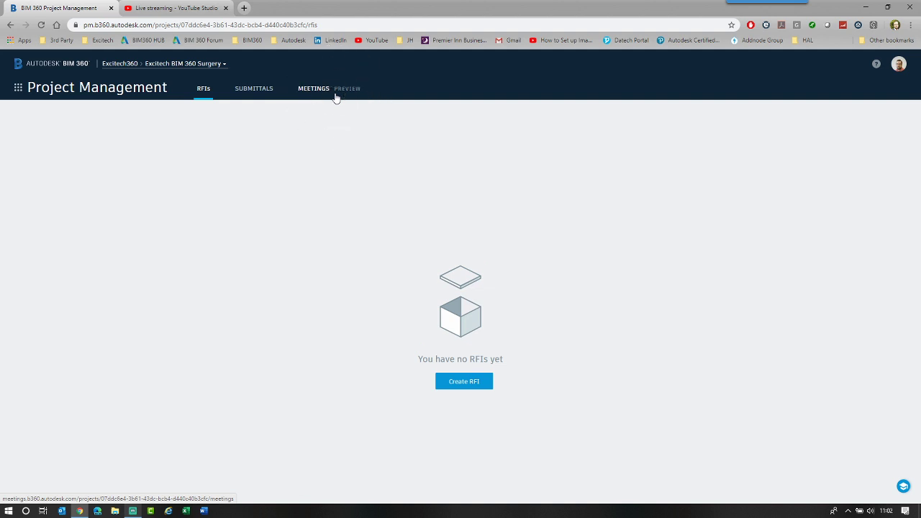
Load the meetings list, try the Today, Week and Month date filters, then clear them.
left_click(335, 96)
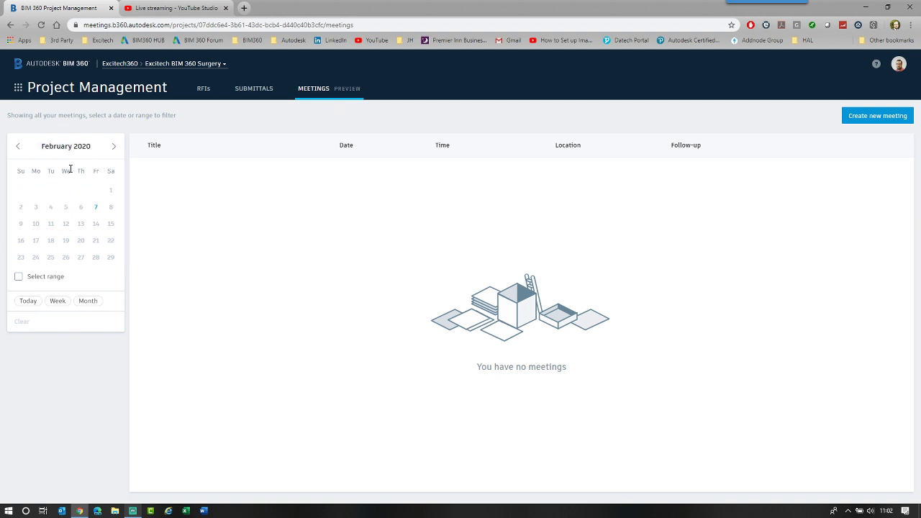
left_click(23, 302)
left_click(58, 301)
left_click(85, 303)
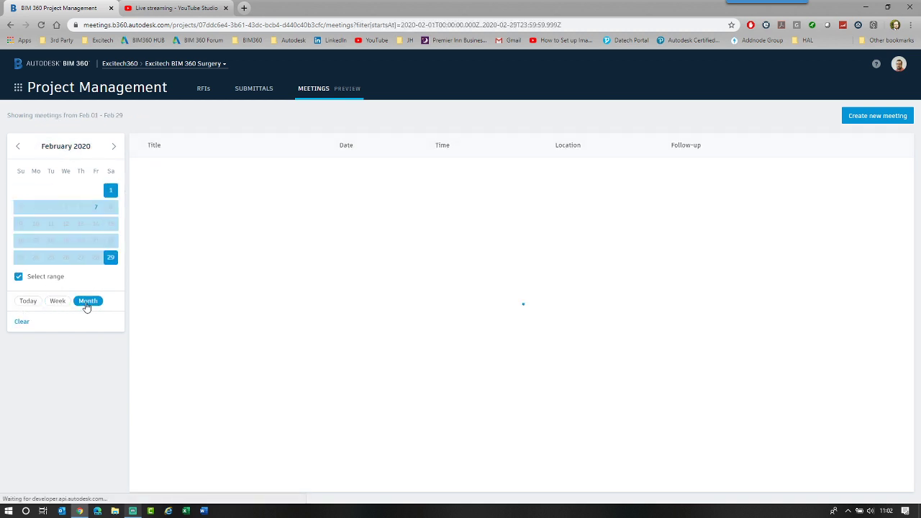
left_click(56, 302)
left_click(37, 301)
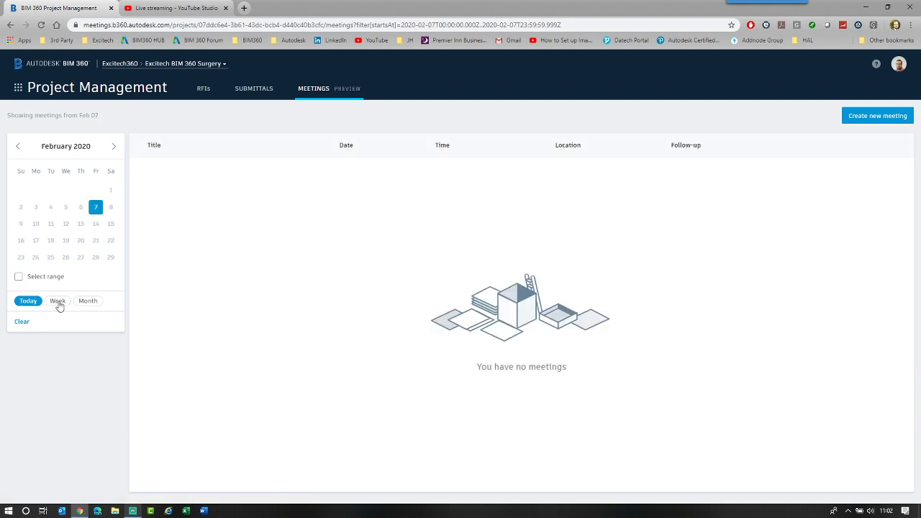
left_click(20, 322)
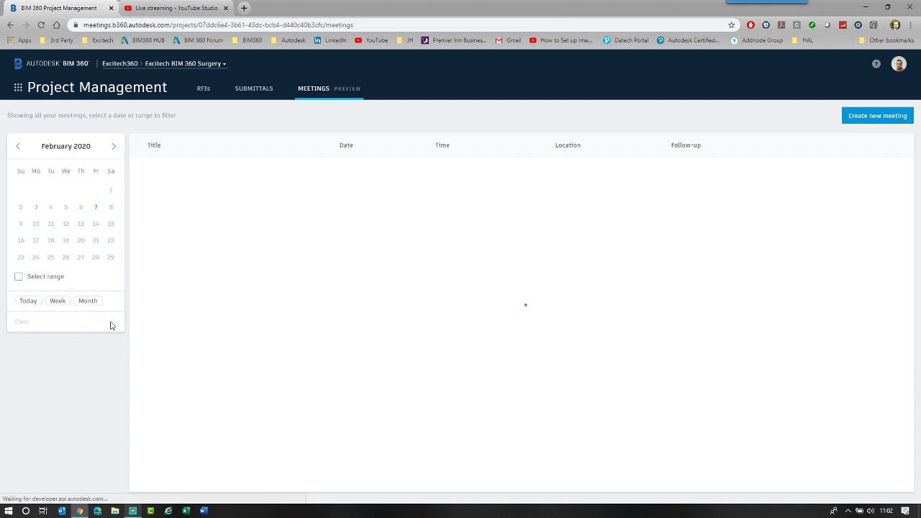
Filter meetings to the Feb 9–28 range, then try Today, Feb 2–8 and February, and clear.
left_click(33, 276)
left_click(21, 223)
left_click(96, 256)
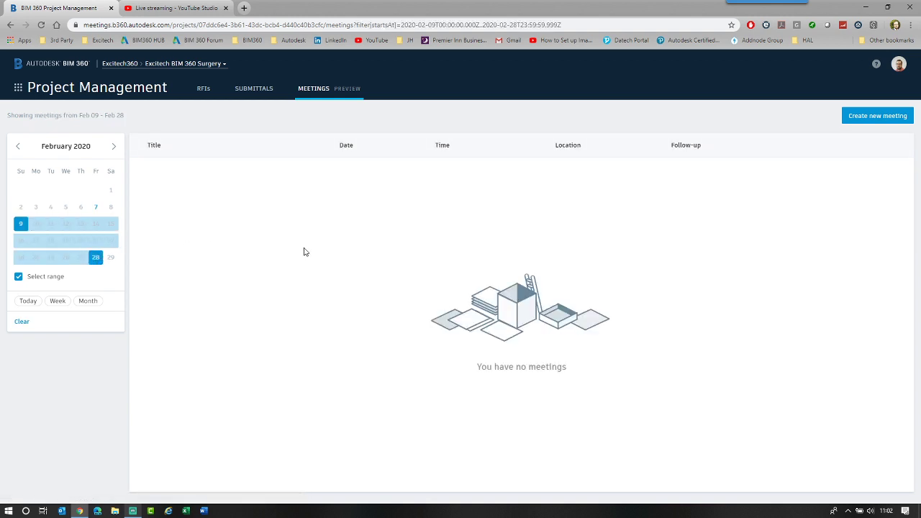
left_click(22, 323)
left_click(29, 301)
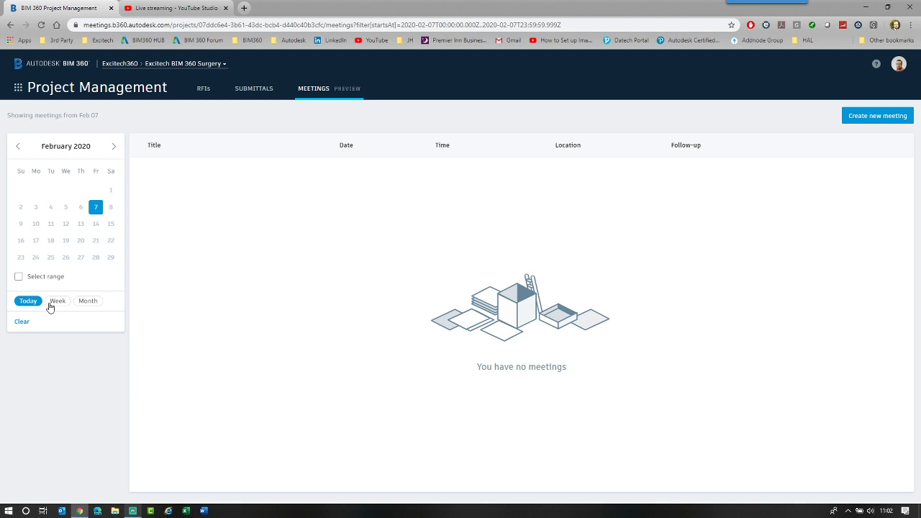
left_click(50, 305)
left_click(90, 305)
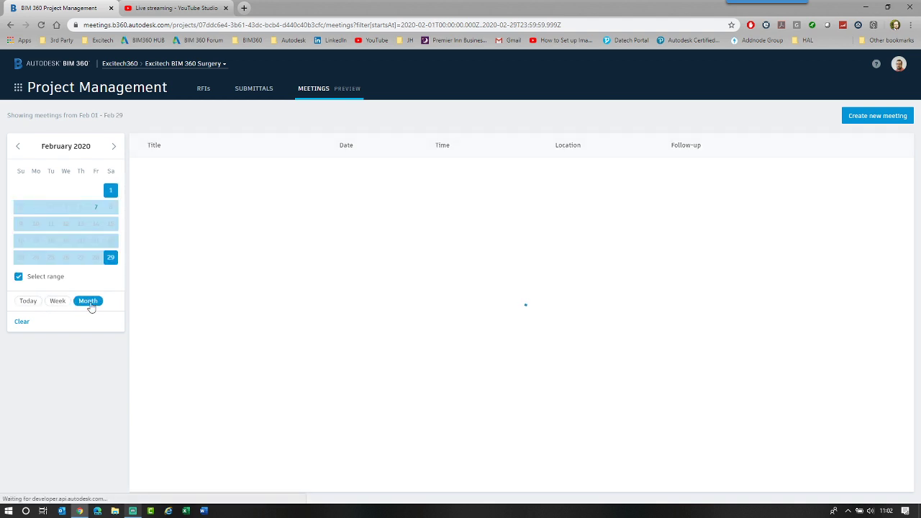
left_click(24, 321)
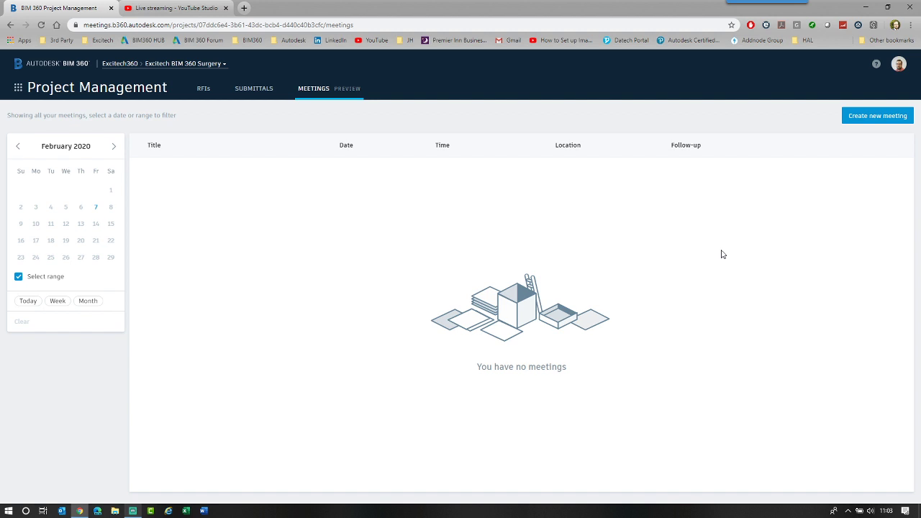
left_click(882, 119)
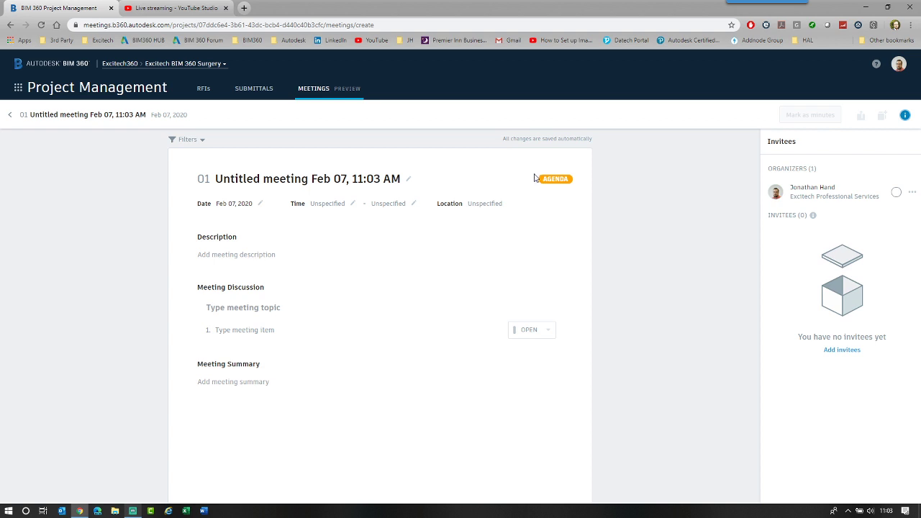
left_click(561, 181)
left_click(10, 114)
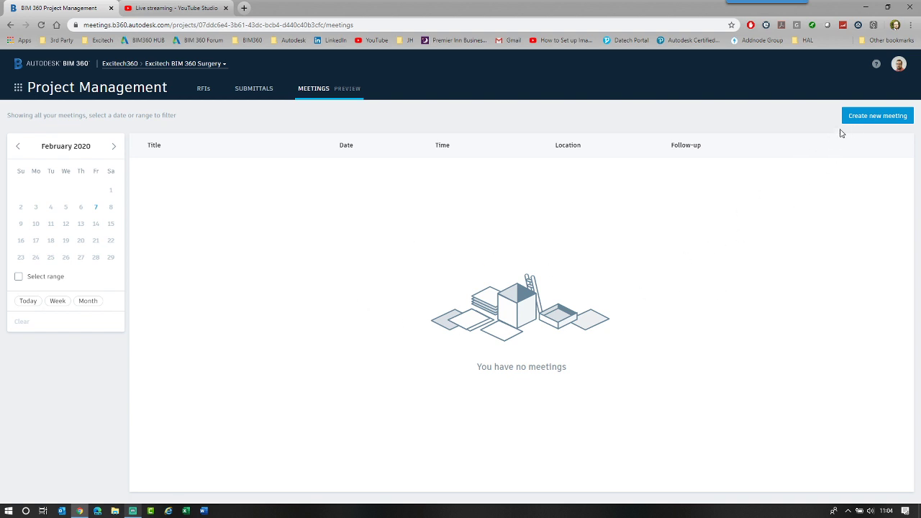
Create a new meeting titled 'BIM 360 Surgery - Meetings Review'.
left_click(866, 120)
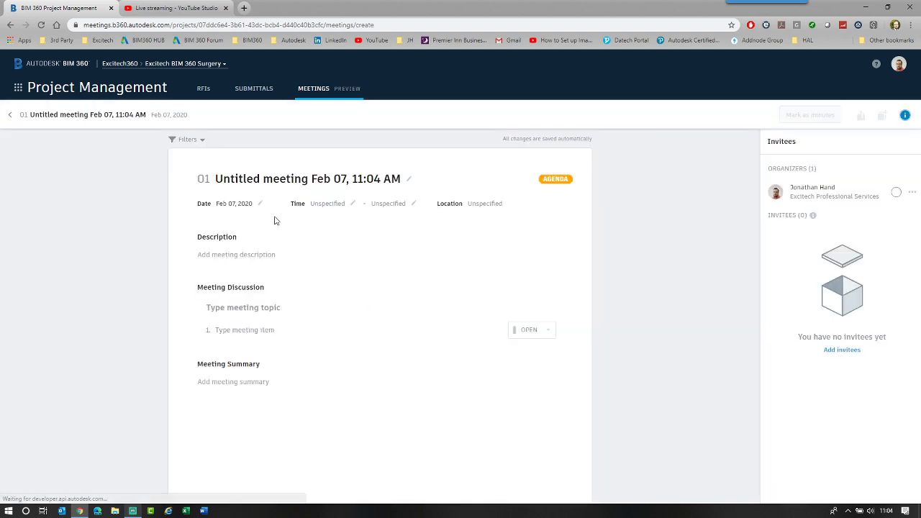
left_click(243, 178)
type("B")
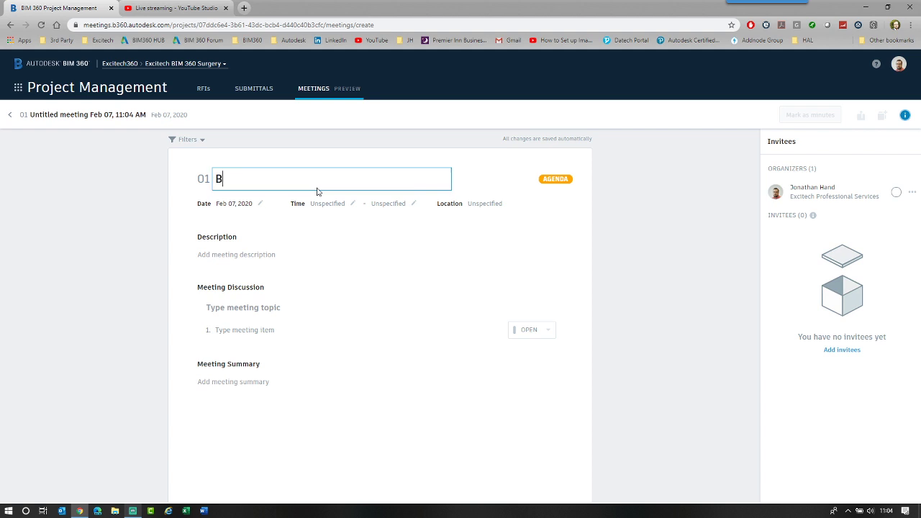
type("IM 360 Surgery - Meeting")
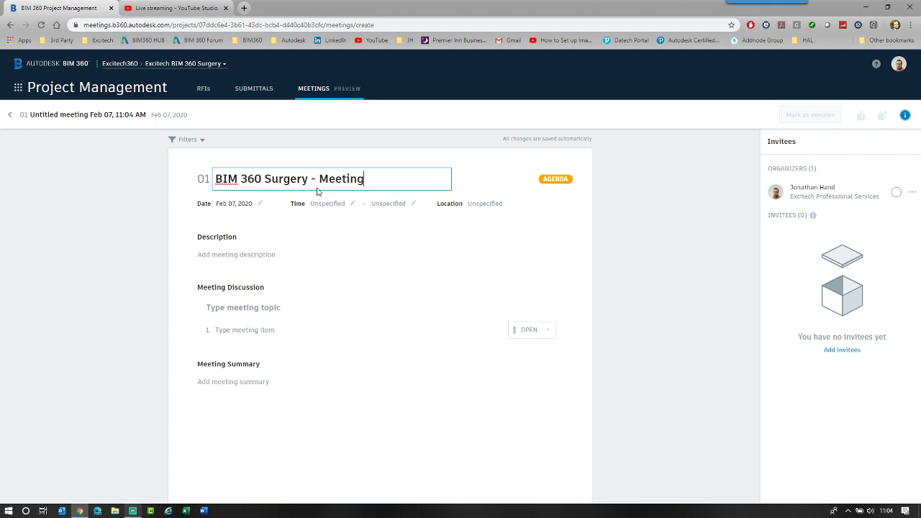
type("s Review")
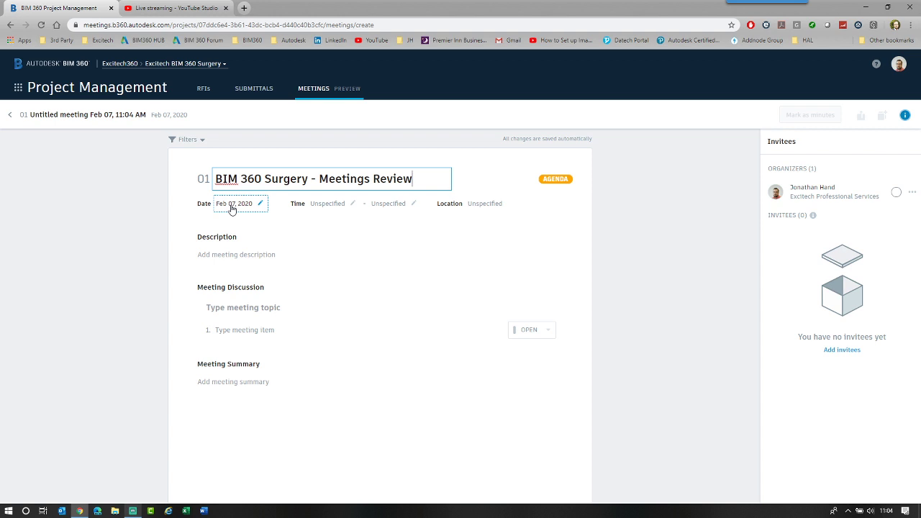
Set the meeting time to 11:00–11:30 AM and the location to My Office.
left_click(348, 205)
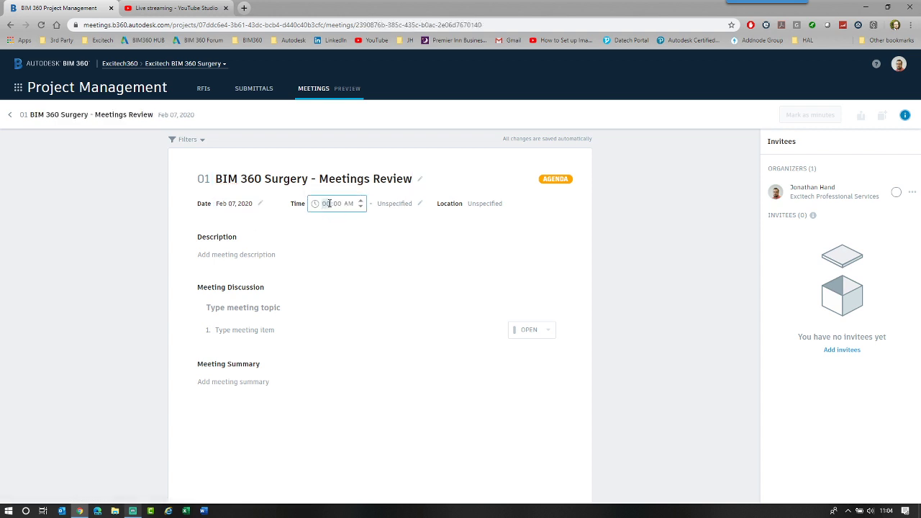
type("11:00 AM")
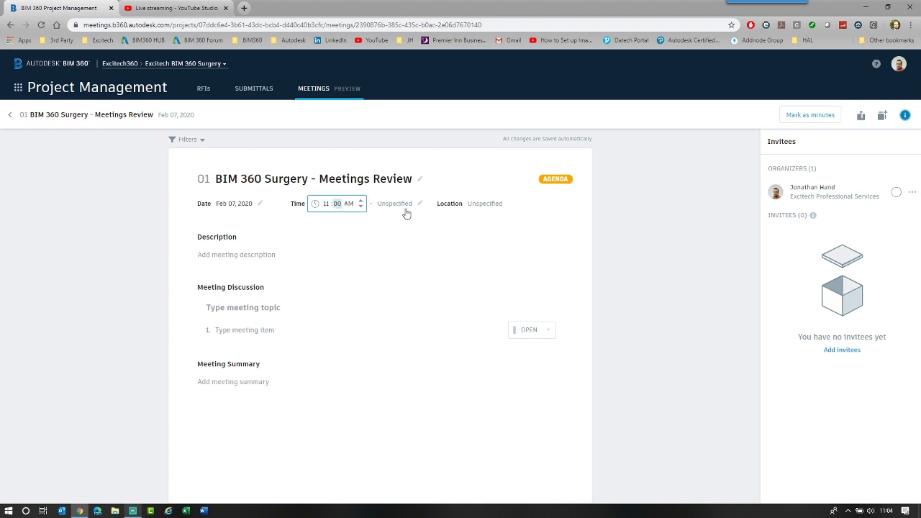
left_click(408, 204)
type("30 AM")
left_click(414, 202)
left_click(405, 226)
left_click(494, 210)
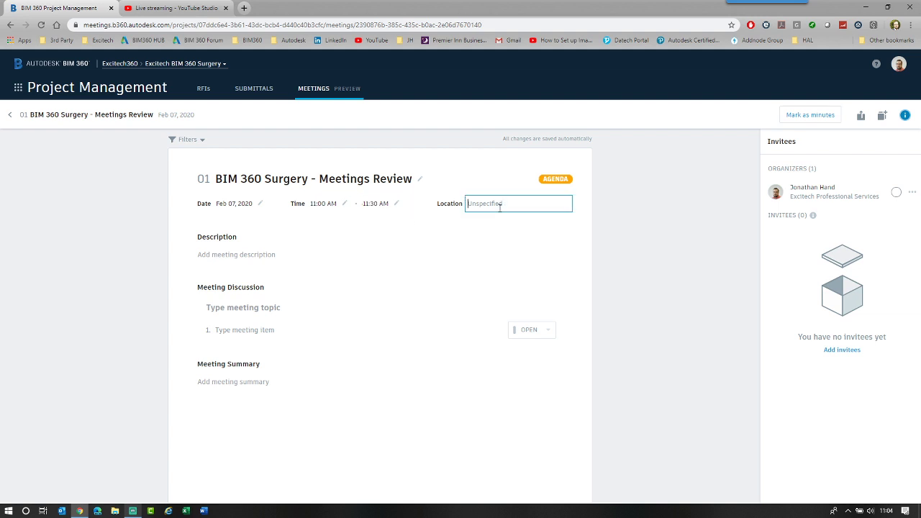
type("My Office")
left_click(493, 240)
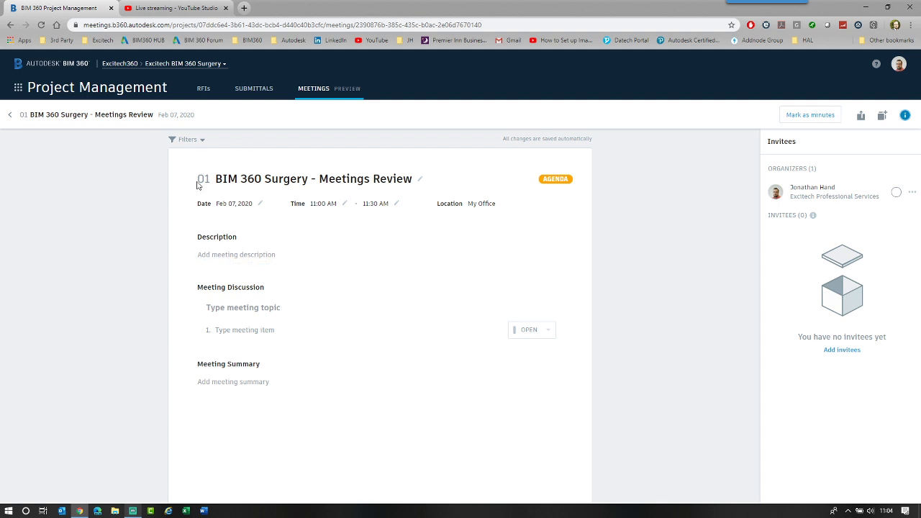
key("ctrl")
key("ctrl")
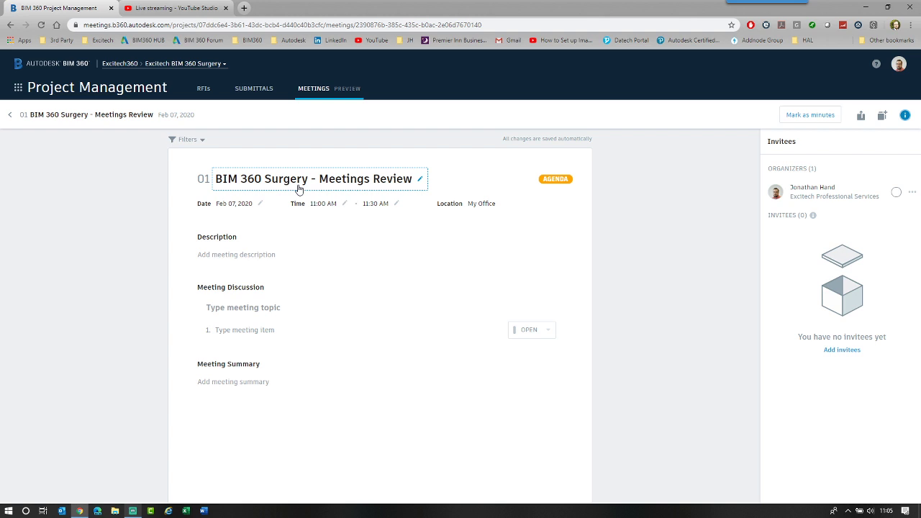
Enter the description 'This meeting is about reviewing the new meeting minutes in BIM 360', fixing typos.
left_click(281, 257)
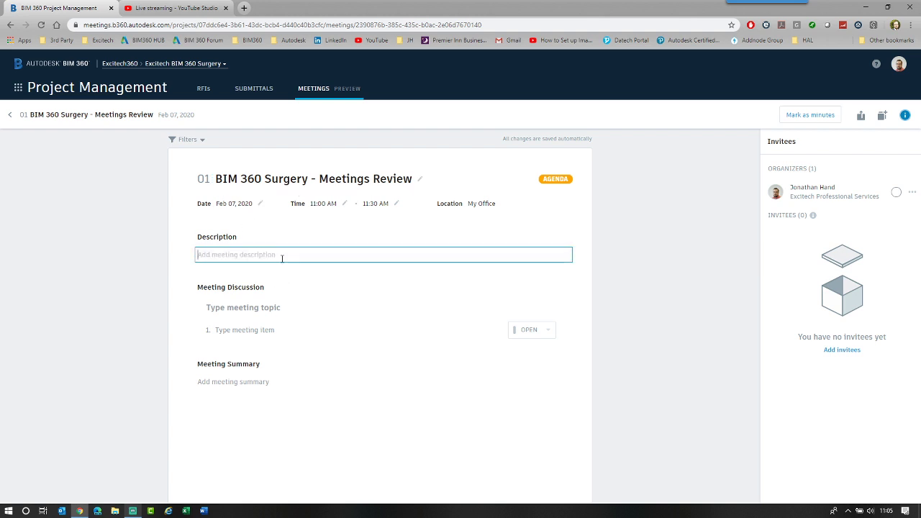
type("This m")
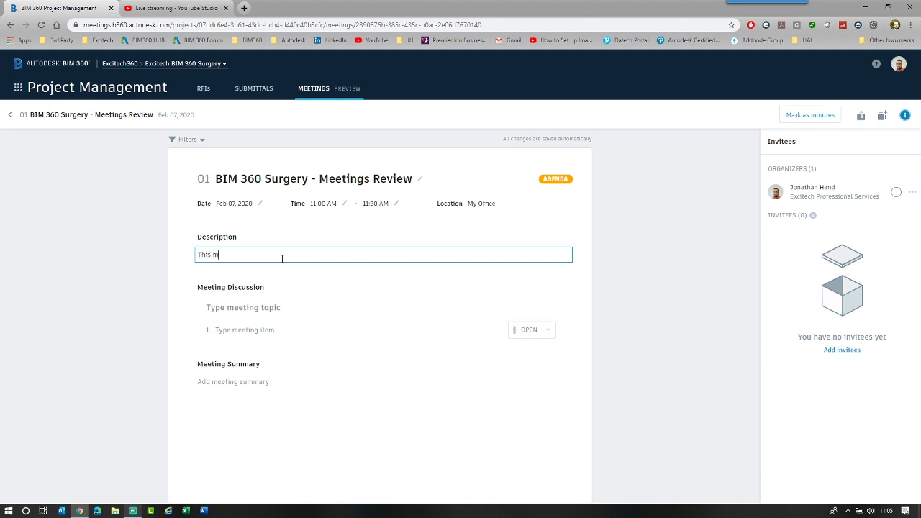
type("eeting is aboutr re")
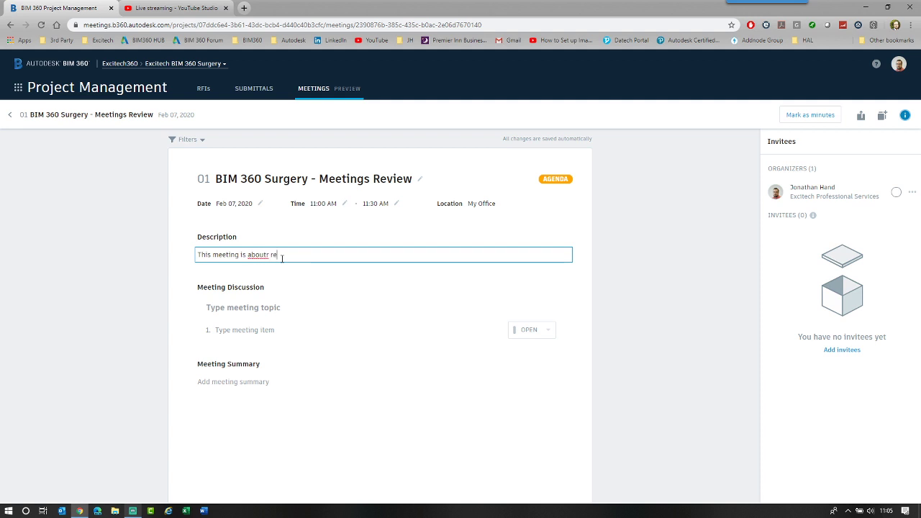
type("view")
key("BackSpace")
key("BackSpace")
key("BackSpace")
key("BackSpace")
key("BackSpace")
type("reviewing the new meeting minutes in BIM 360.")
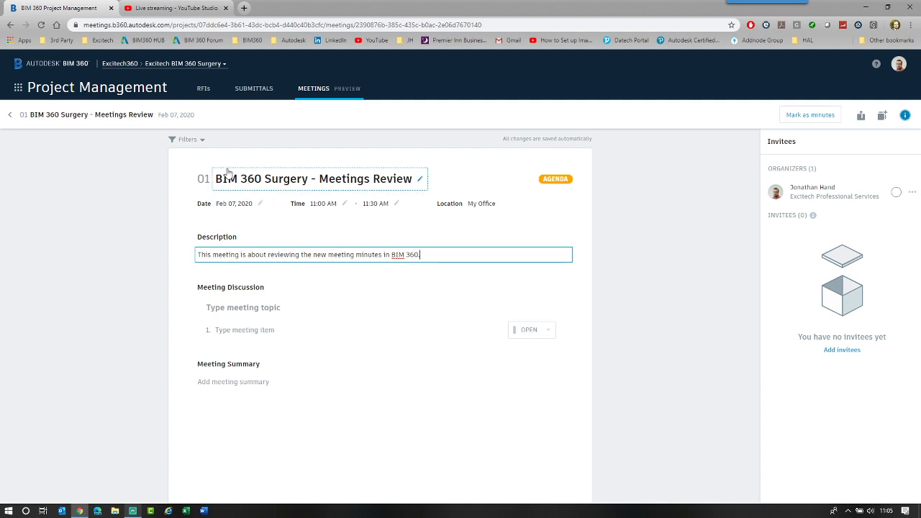
Add a 'New Features' topic with the item 'Show how to access Meetings Tab'.
left_click(288, 232)
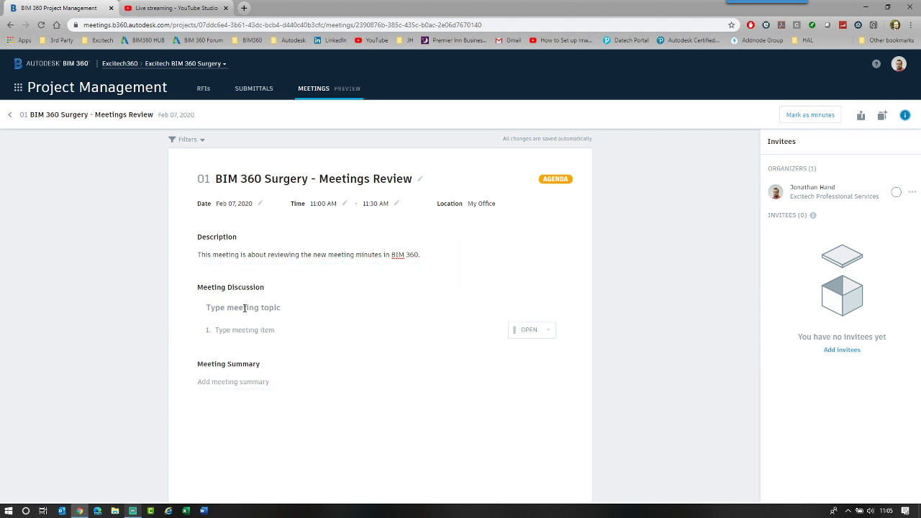
left_click(245, 308)
type("New Features")
key("Return")
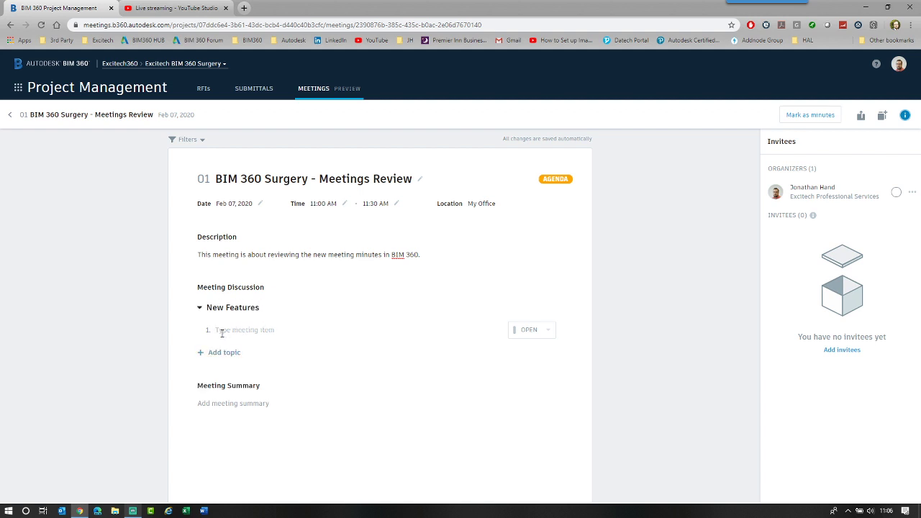
type("Show how to access Meetings Tab")
Add a second item 'How to create a meeting', correcting its spelling.
key("Return")
type("How to create a meetr")
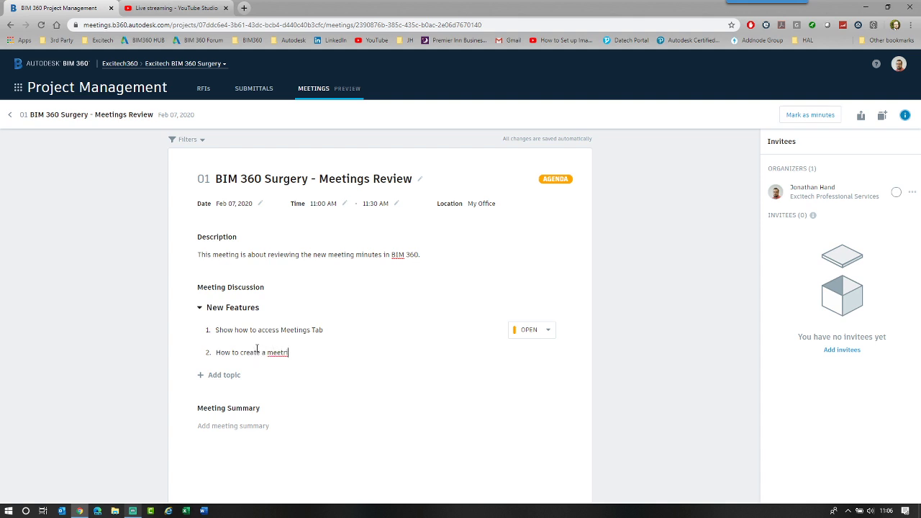
key("BackSpace")
type("img")
key("BackSpace")
key("BackSpace")
key("BackSpace")
type("ng")
key("Return")
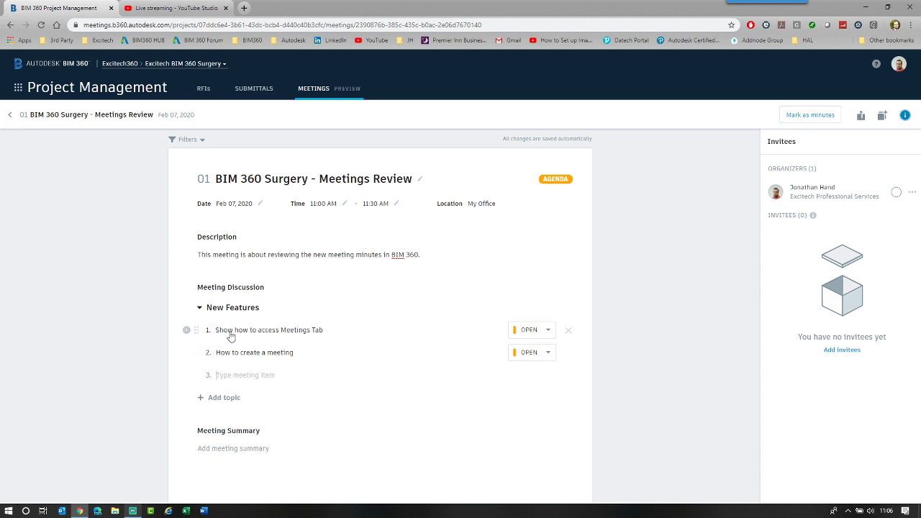
Check item 1's status choices, then collapse and re-expand the New Features topic.
left_click(543, 329)
left_click(543, 331)
left_click(543, 329)
left_click(536, 333)
left_click(533, 334)
left_click(535, 334)
left_click(540, 335)
left_click(543, 360)
left_click(544, 337)
left_click(548, 335)
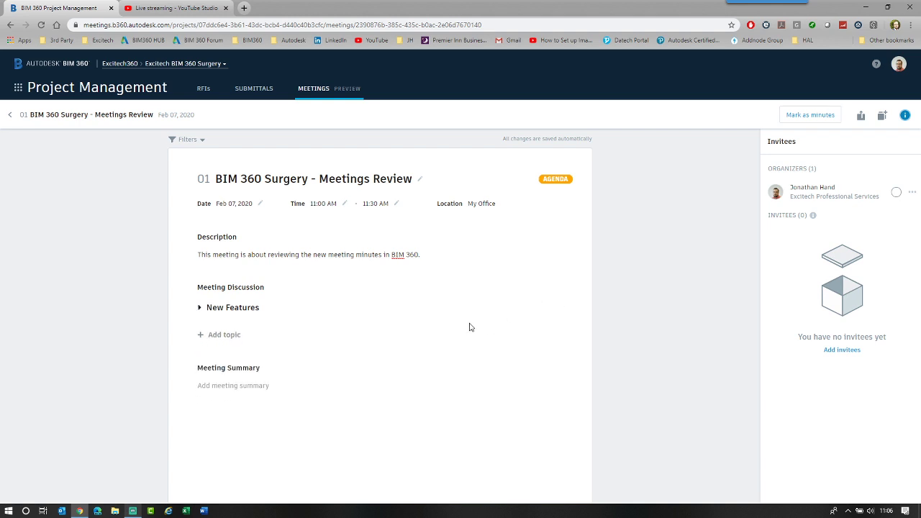
left_click(201, 308)
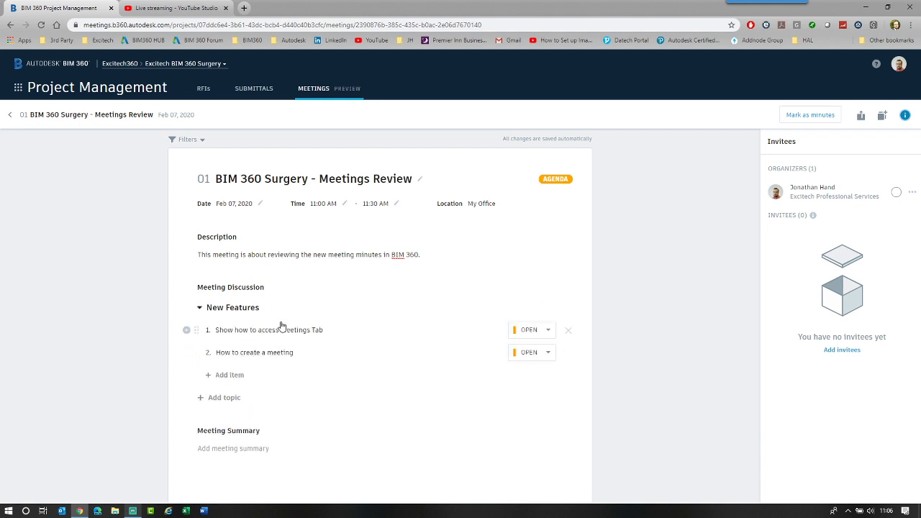
Add an 'Exporting Minutes' topic with the item 'How to export to pdf', discarding the empty row.
left_click(220, 397)
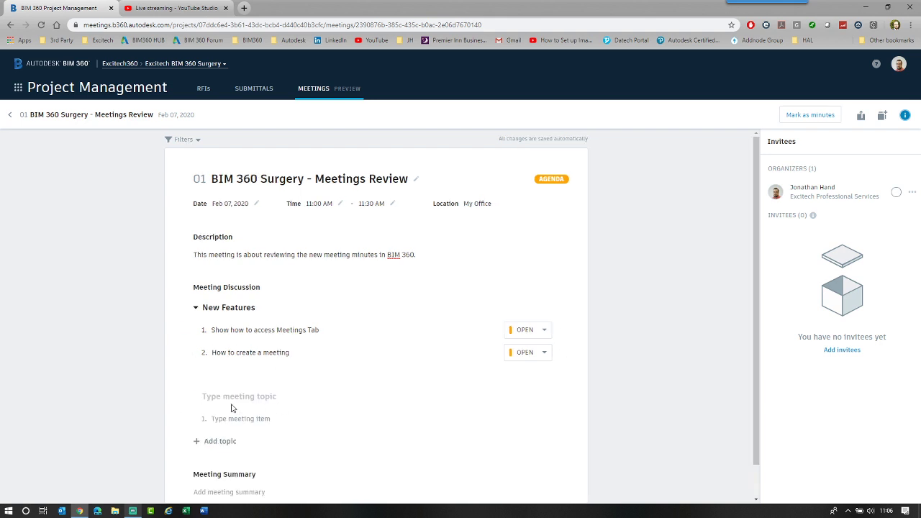
type("Exporting Minutes")
left_click(249, 418)
type("How to export to pdf")
key("Return")
scroll(402, 353, "down", 1)
left_click(656, 367)
scroll(295, 294, "up", 1)
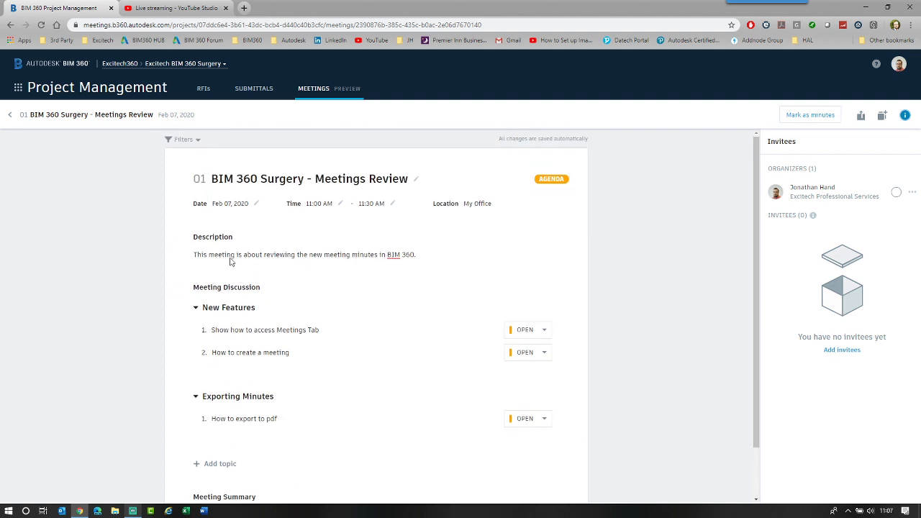
left_click(557, 142)
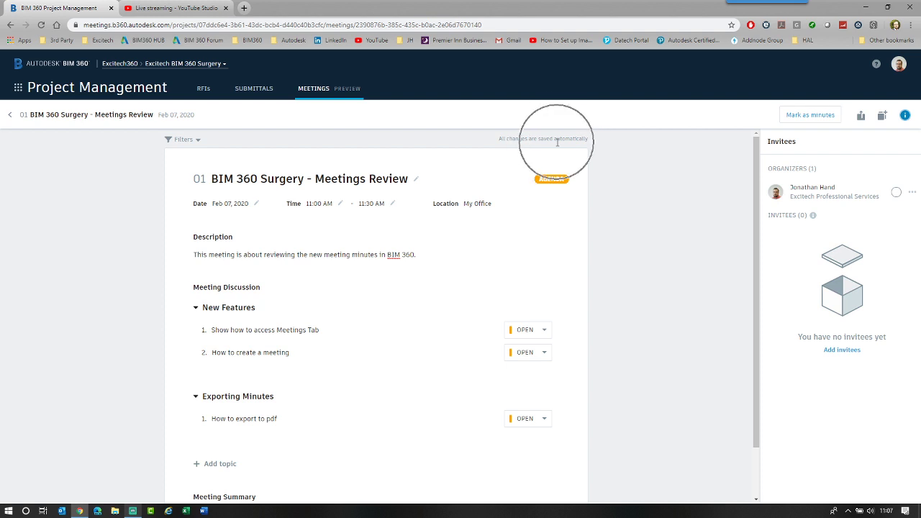
Go back from the meeting to the Meetings list.
left_click(10, 115)
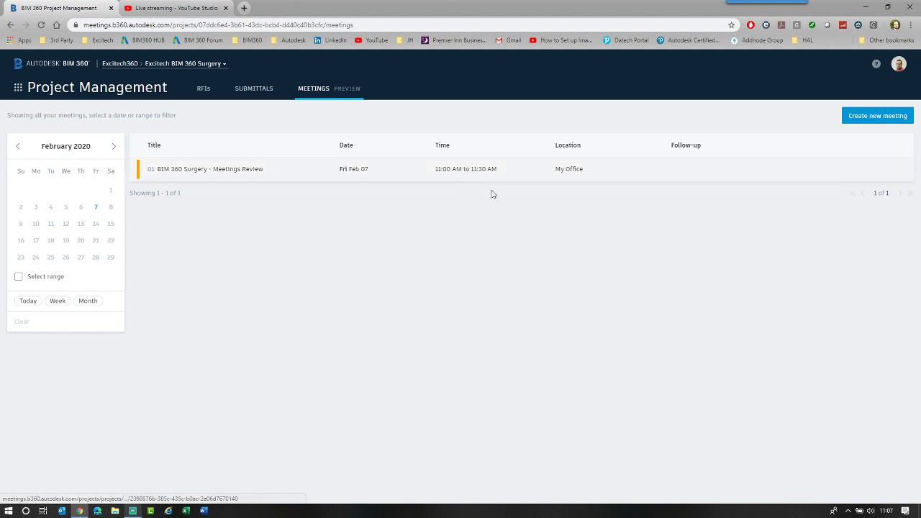
Reopen the Meetings Review meeting and scroll through its agenda.
left_click(697, 176)
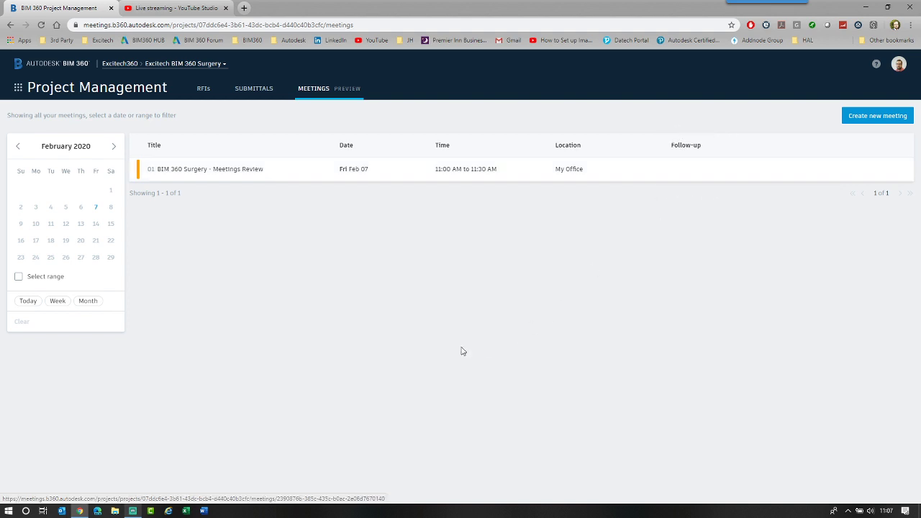
left_click(224, 171)
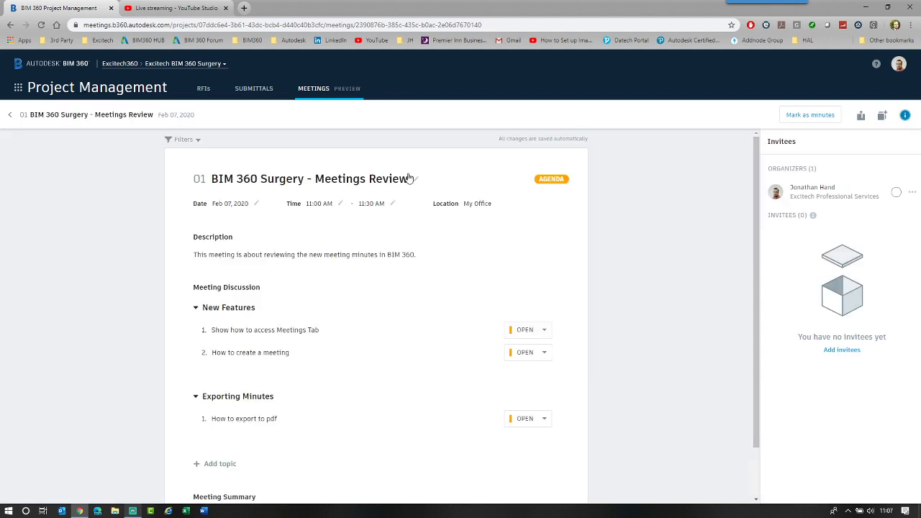
scroll(280, 308, "down", 1)
scroll(266, 374, "down", 1)
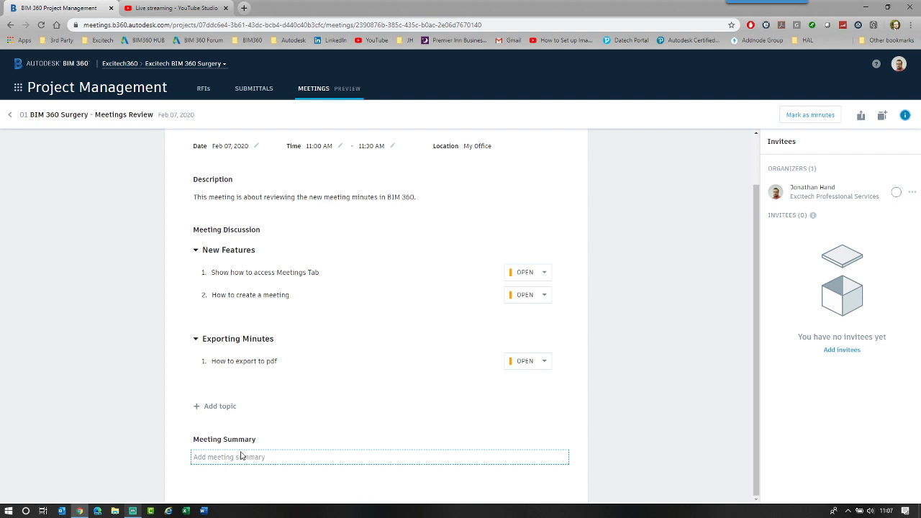
scroll(283, 304, "up", 2)
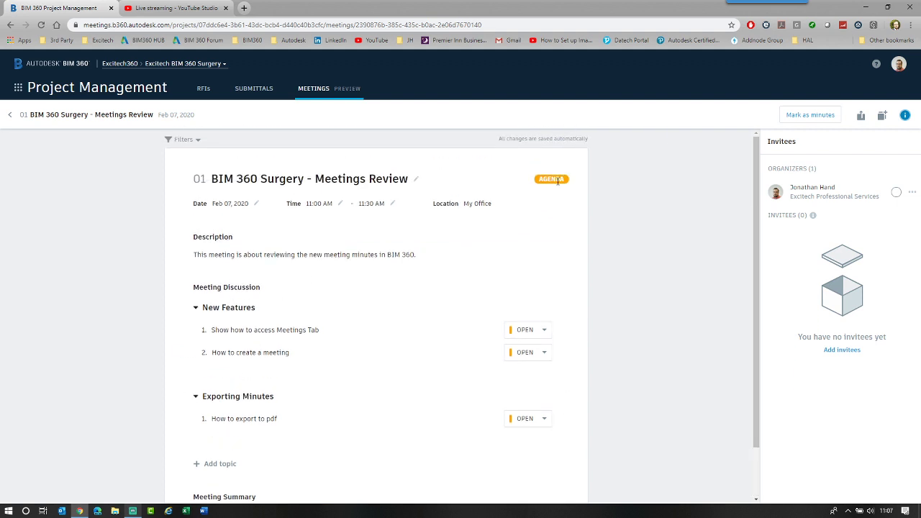
mouse_move(314, 366)
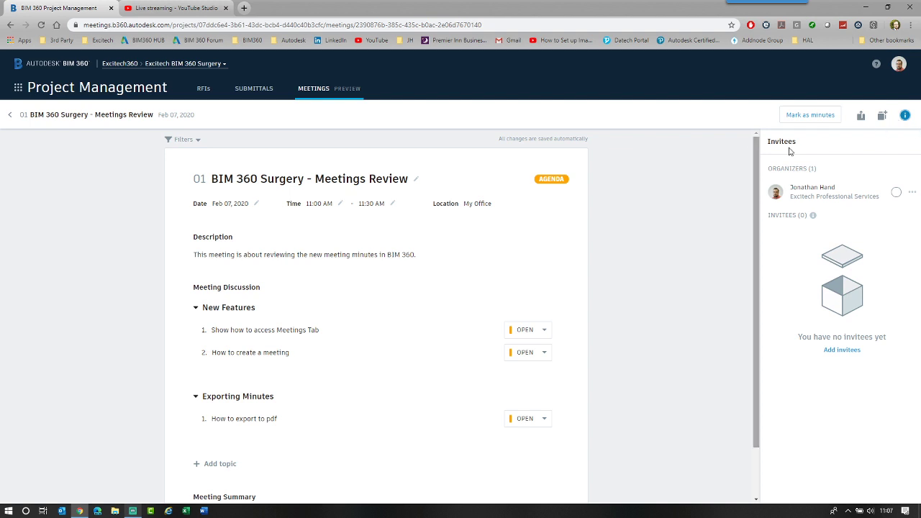
Toggle the Invitees panel off and on twice, leaving it shown.
left_click(905, 118)
left_click(905, 117)
left_click(905, 117)
left_click(905, 117)
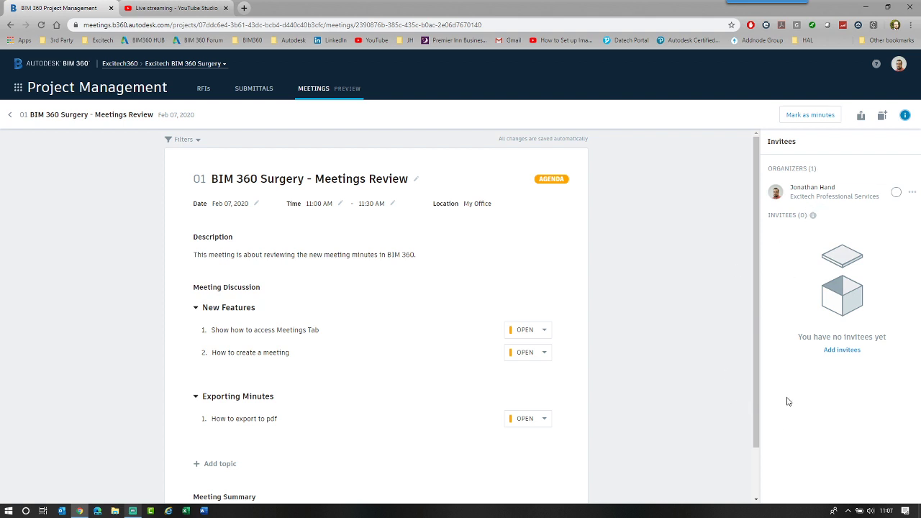
Invite the sales team and Excitech Carpentry members, then begin creating a non-member invitee.
left_click(840, 351)
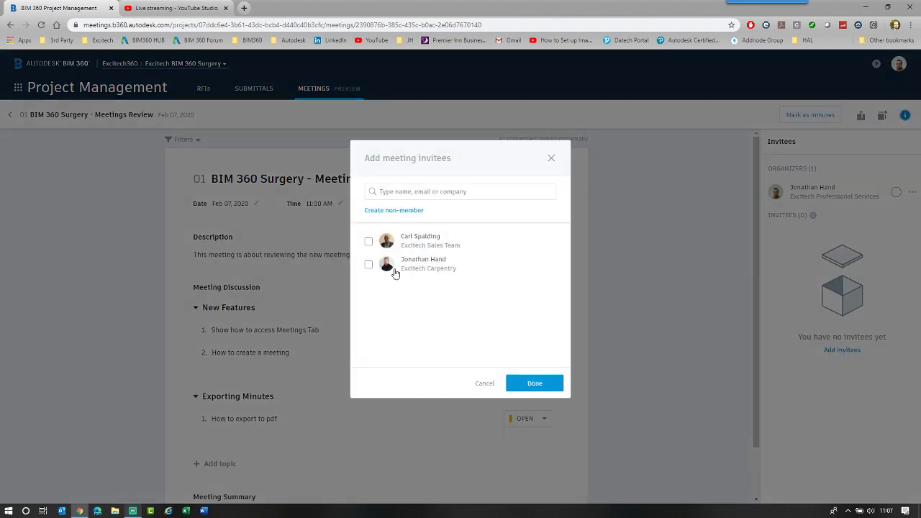
left_click(369, 241)
left_click(368, 264)
left_click(532, 383)
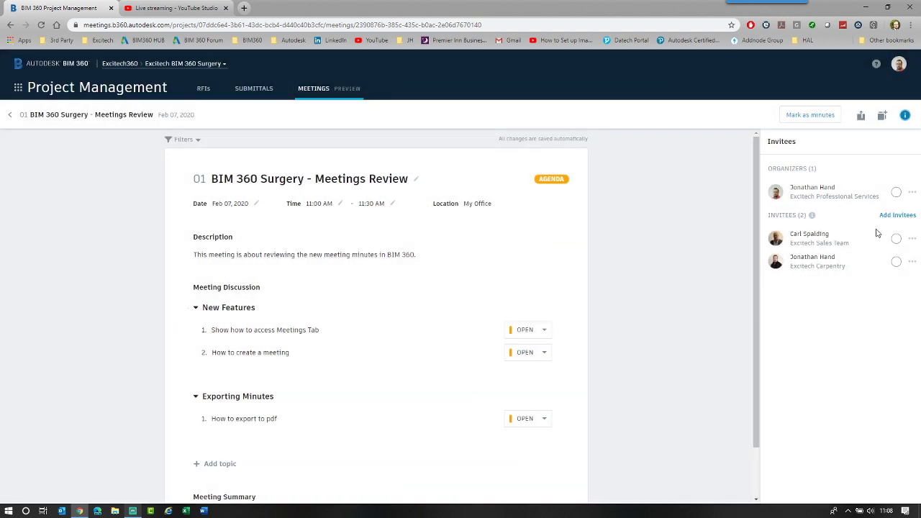
left_click(892, 215)
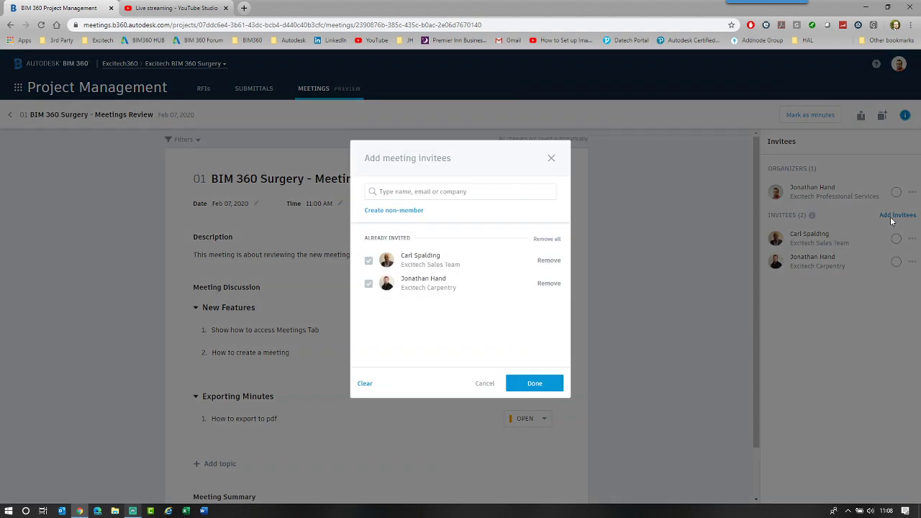
left_click(392, 211)
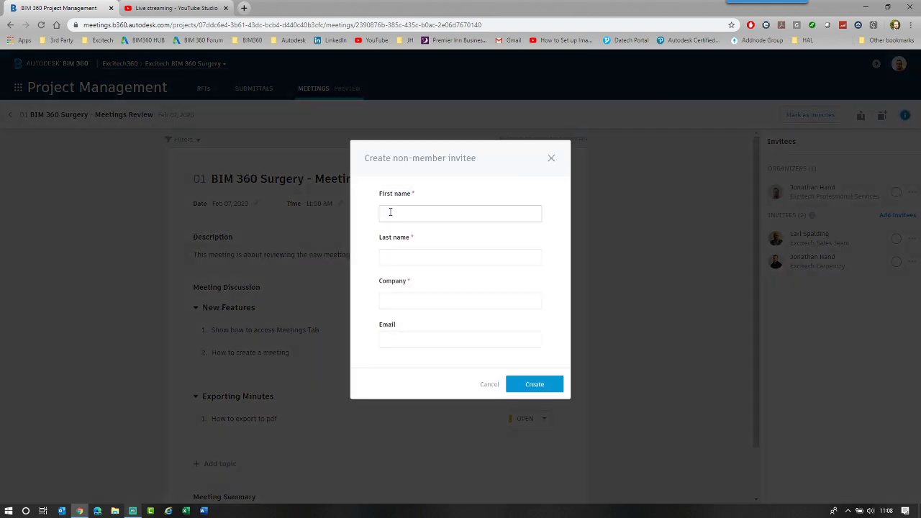
Create a non-member invitee with their first and last name and company Disney, and add them.
left_click(434, 211)
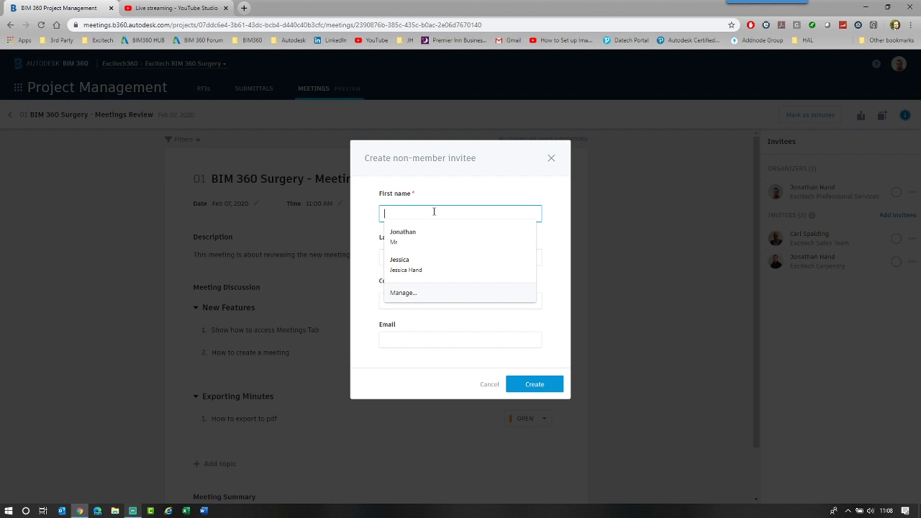
type("Mickey")
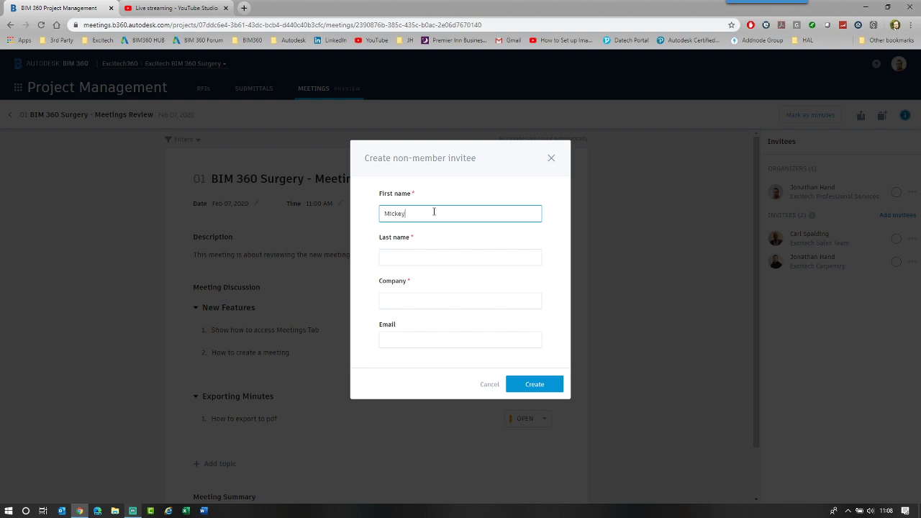
key("Tab")
type("Mpous")
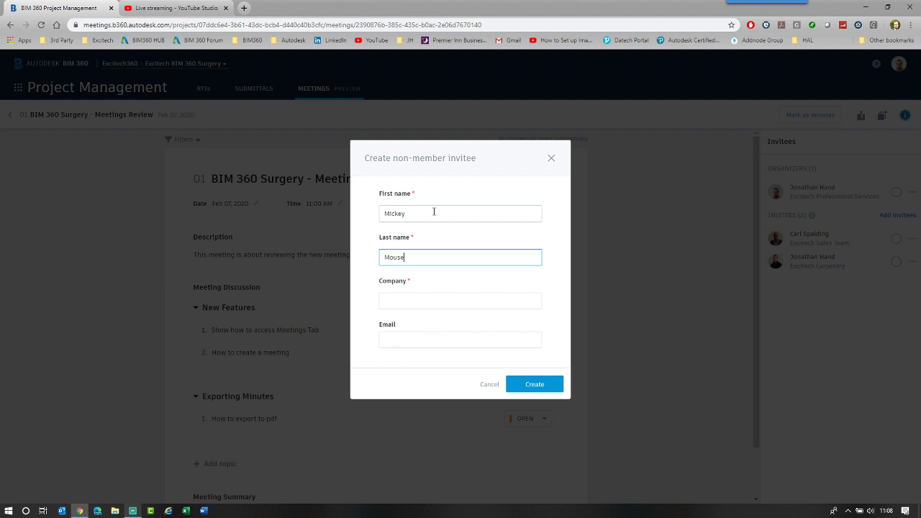
key("Tab")
type("Disney")
key("Tab")
left_click(530, 383)
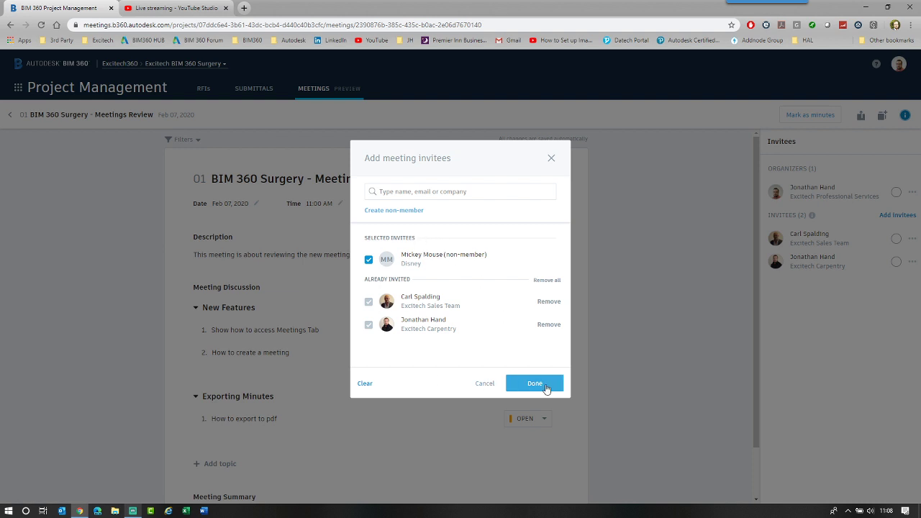
left_click(546, 388)
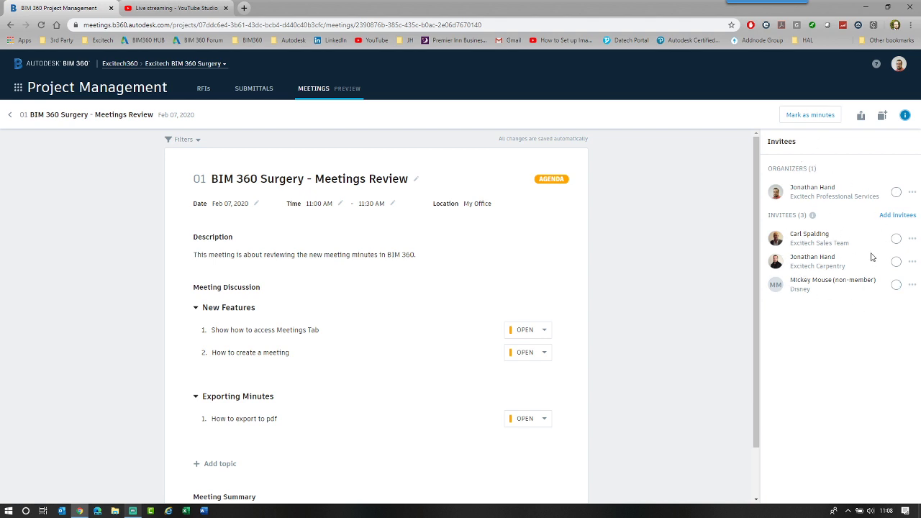
Open and close the action menus for the sales team, non-member and carpentry invitees.
left_click(911, 240)
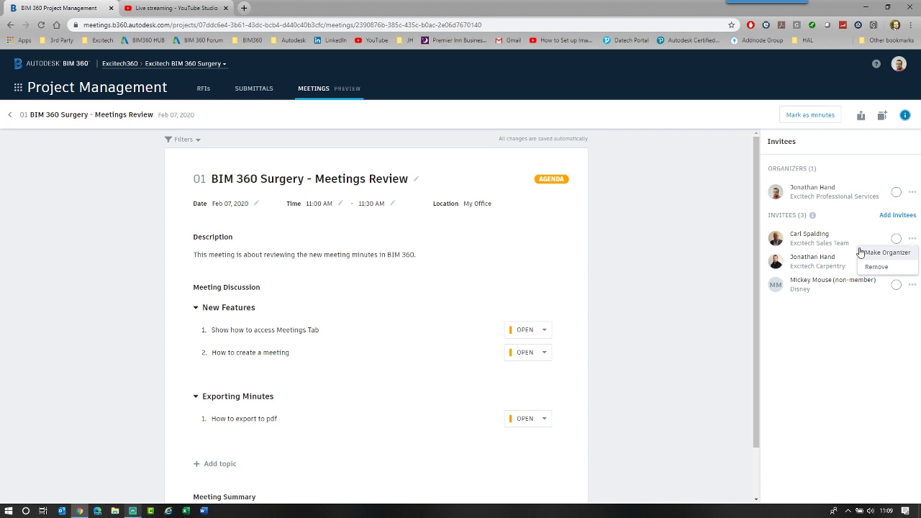
left_click(878, 346)
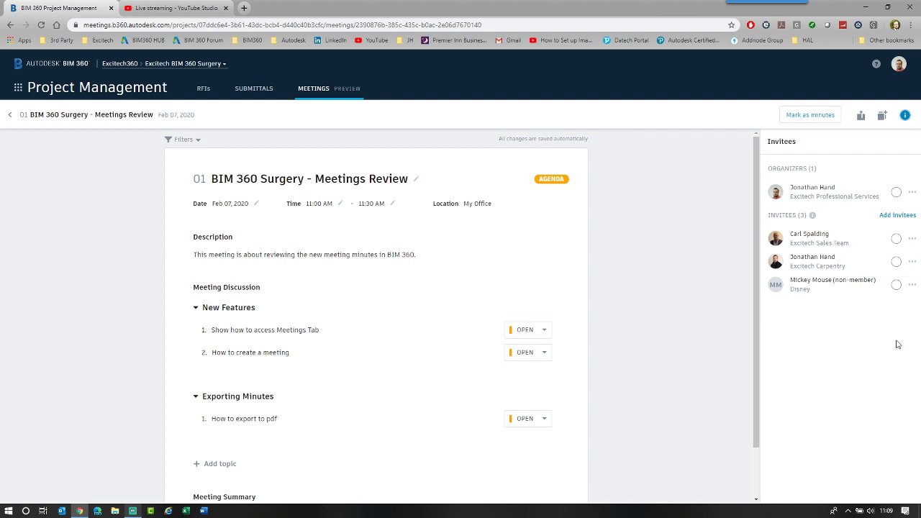
left_click(912, 286)
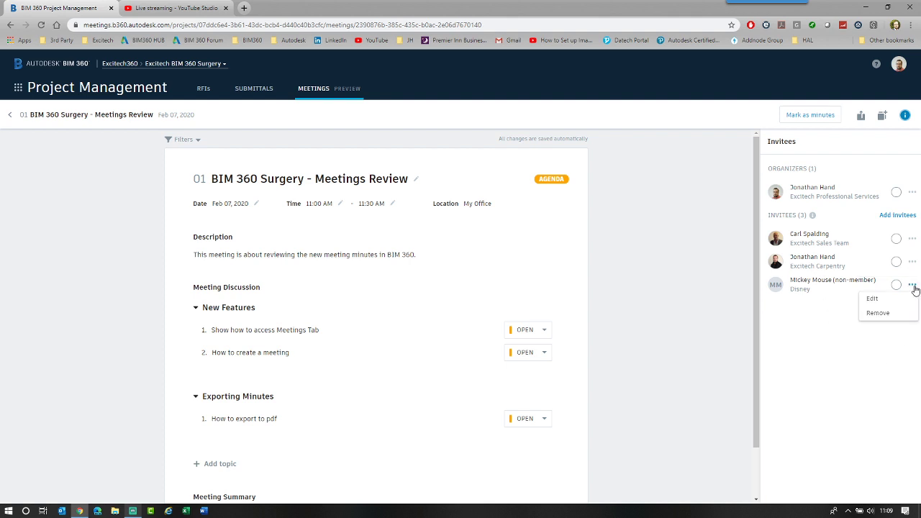
left_click(883, 367)
left_click(911, 262)
left_click(885, 346)
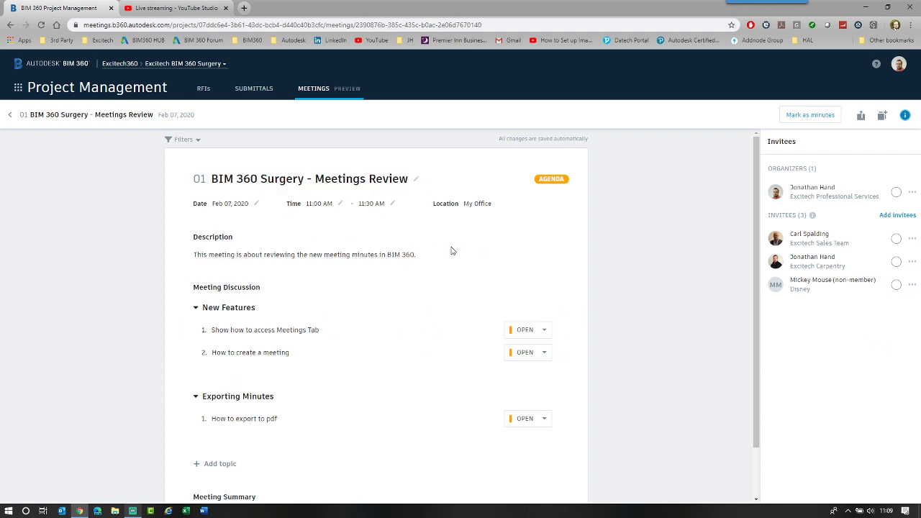
Scroll through the meeting, then return to the Meetings list.
scroll(453, 273, "down", 1)
scroll(461, 285, "up", 1)
scroll(450, 269, "down", 1)
scroll(446, 272, "up", 1)
left_click(10, 114)
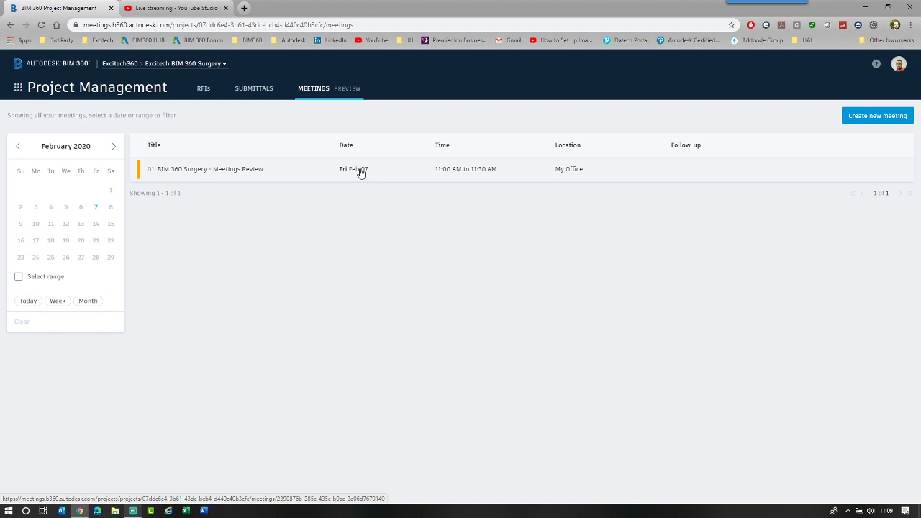
Open Meetings Review and mark the organizer, Excitech Carpentry and non-member invitees as attended.
left_click(254, 172)
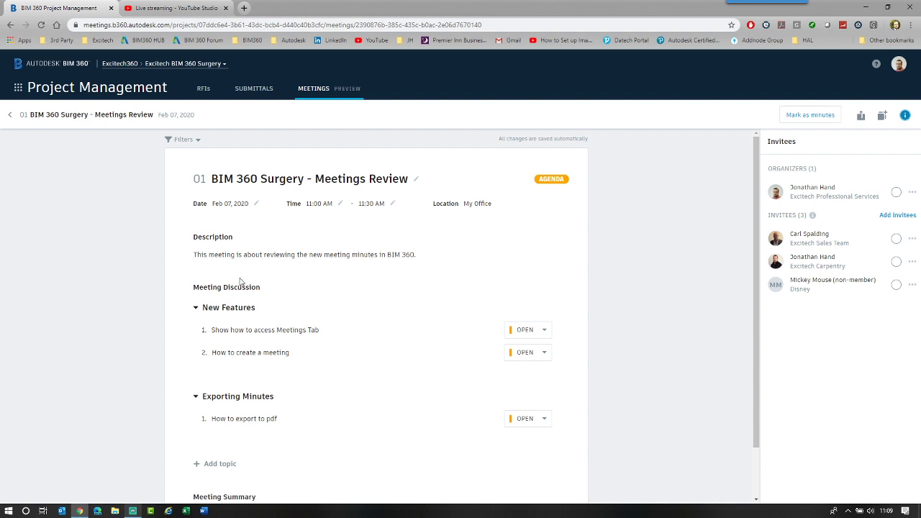
left_click(895, 192)
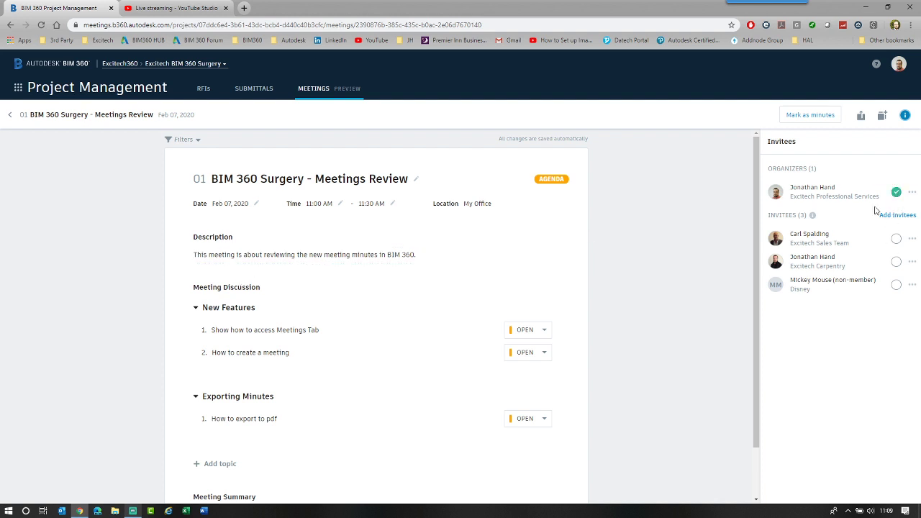
left_click(895, 262)
left_click(896, 289)
left_click(895, 193)
Toggle item 1 between CLOSED and OPEN, demonstrate dragging it, and show its Assignee/Due date options.
left_click(543, 329)
left_click(538, 366)
left_click(543, 329)
left_click(539, 347)
left_click(543, 332)
left_click(536, 366)
left_click(543, 331)
left_click(538, 347)
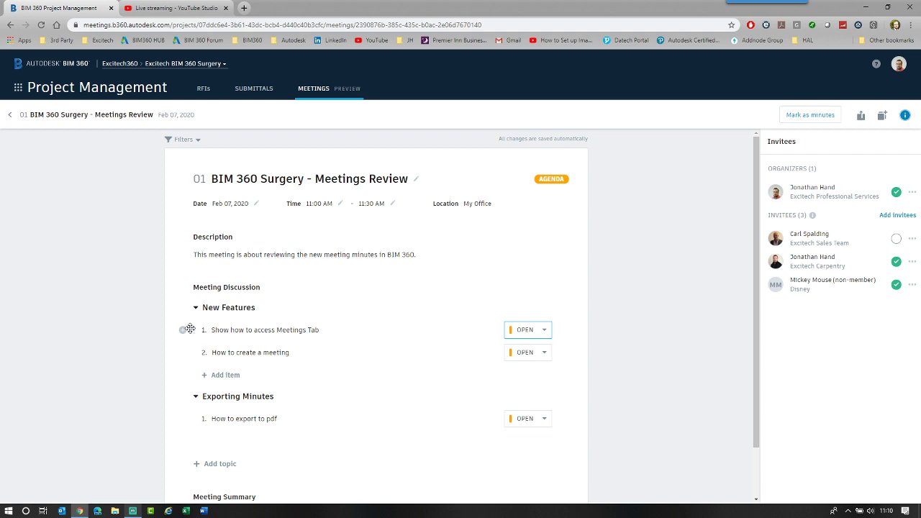
mouse_move(190, 329)
left_mouse_down()
mouse_move(192, 362)
mouse_move(199, 319)
mouse_move(195, 358)
mouse_move(195, 328)
left_mouse_up()
left_click(183, 331)
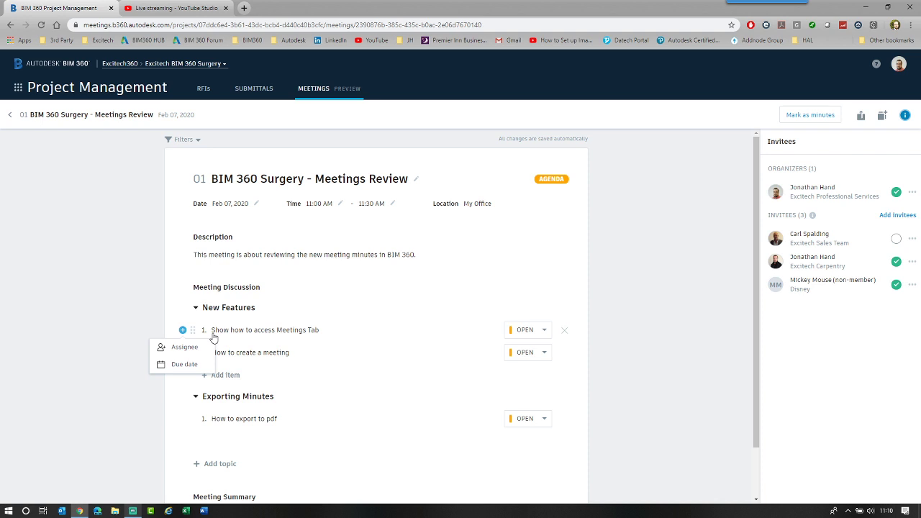
Give 'Show how to access Meetings Tab' the organizer as assignee and a Feb 07 due date.
left_click(187, 348)
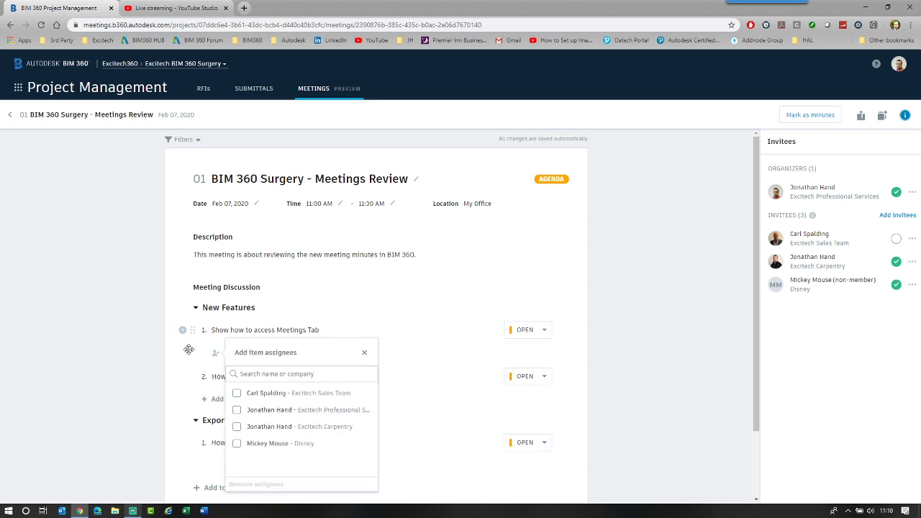
left_click(236, 409)
left_click(410, 400)
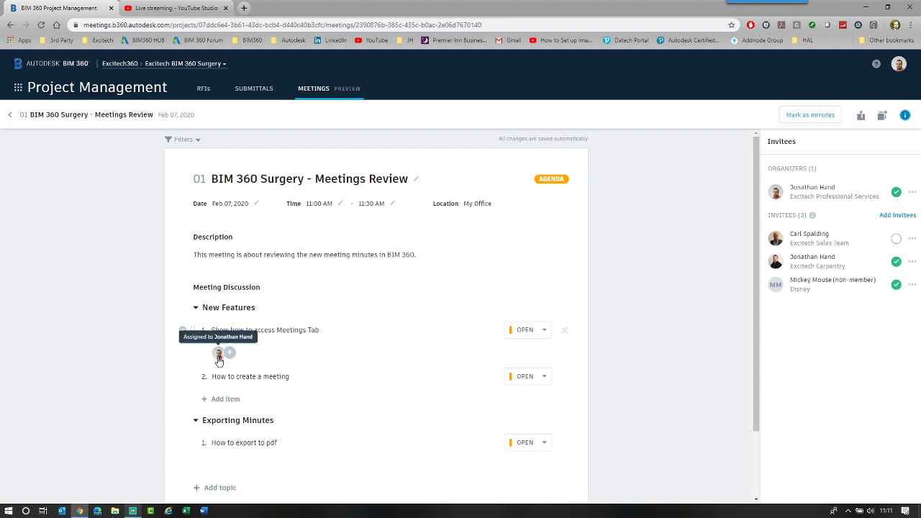
left_click(218, 355)
left_click(183, 332)
left_click(184, 364)
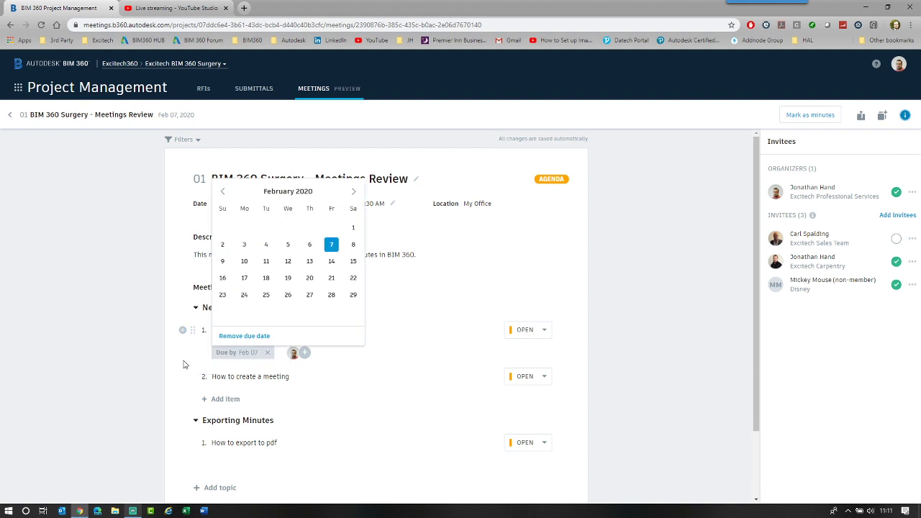
left_click(332, 246)
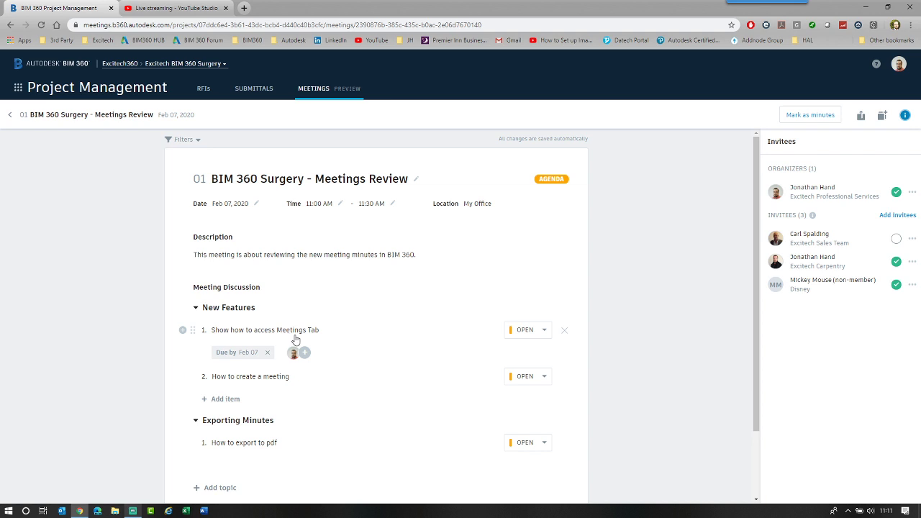
Assign the organizer to 'How to create a meeting' and set its due date to Feb 07.
scroll(288, 331, "down", 1)
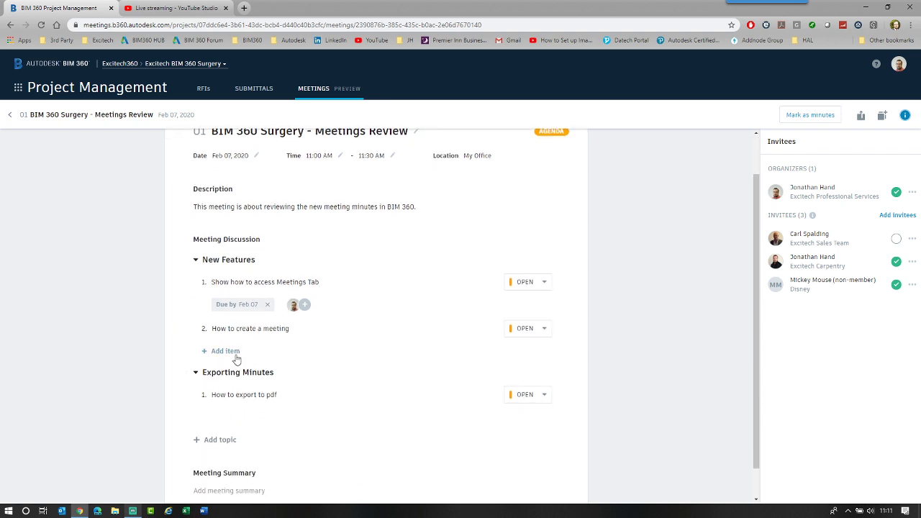
left_click(183, 328)
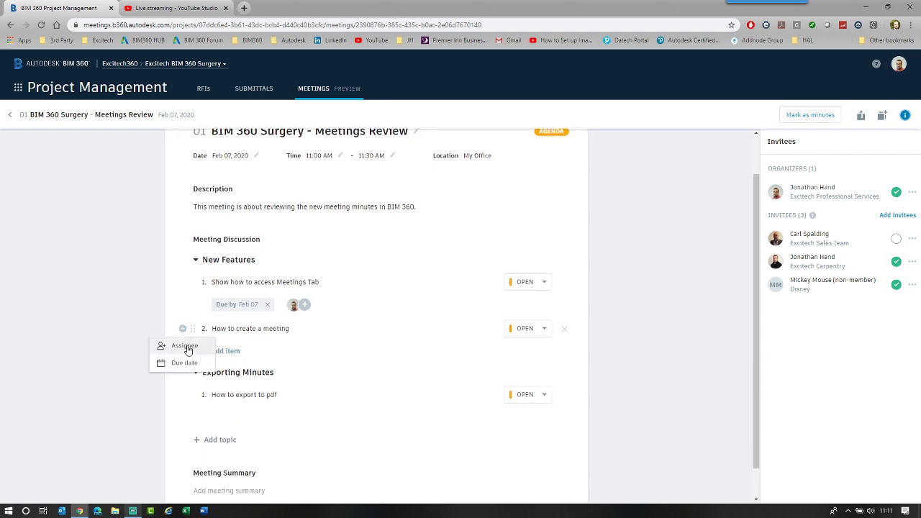
left_click(184, 346)
left_click(237, 408)
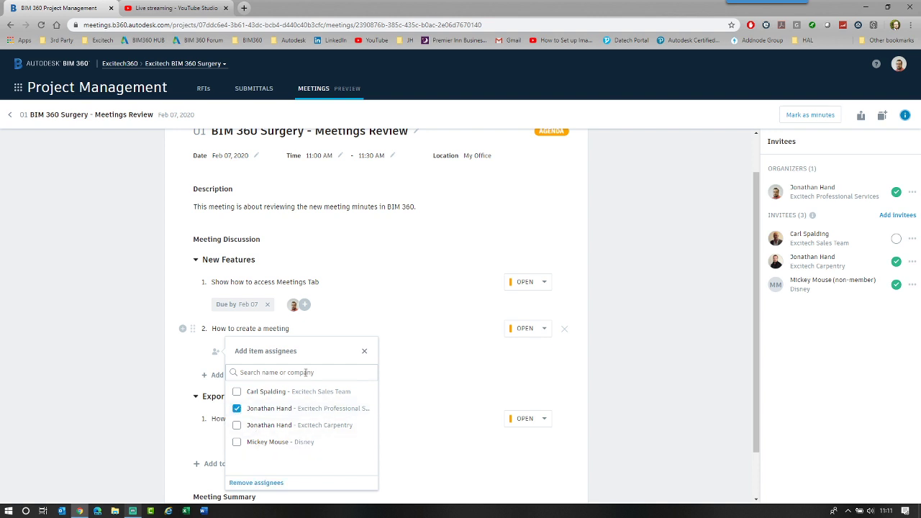
key("Escape")
left_click(182, 329)
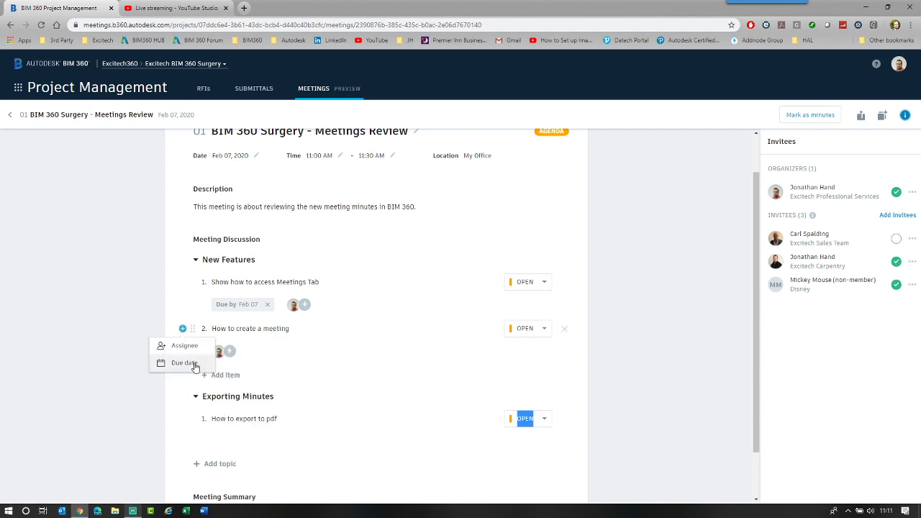
left_click(185, 363)
left_click(328, 241)
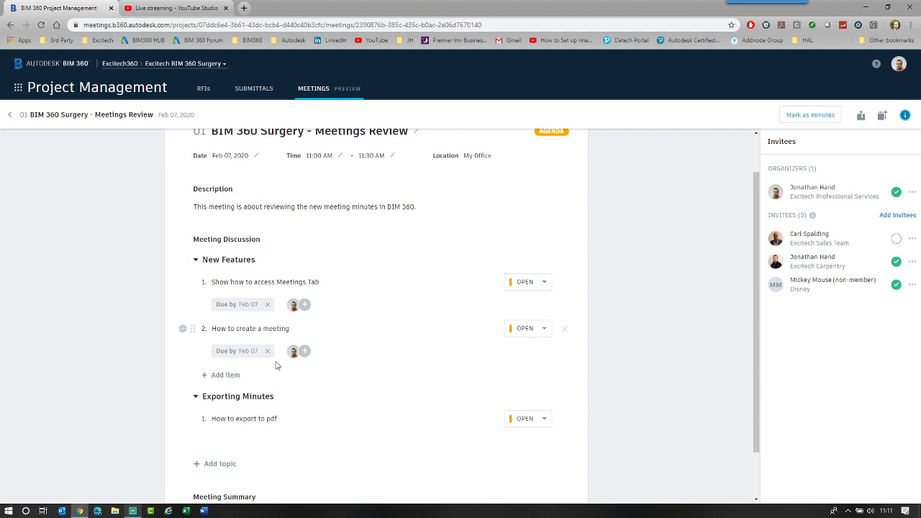
Set the status of both New Features items to CLOSED.
scroll(182, 350, "down", 1)
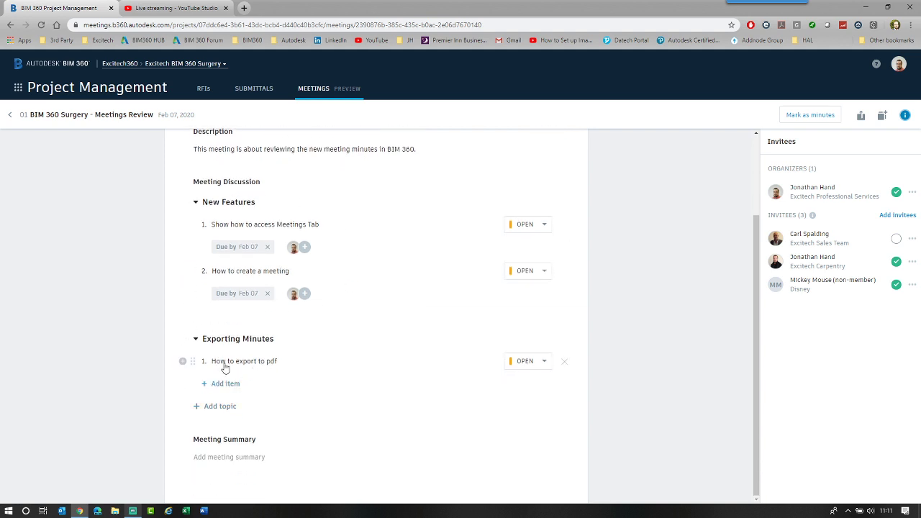
left_click(543, 229)
left_click(537, 262)
left_click(527, 272)
left_click(535, 305)
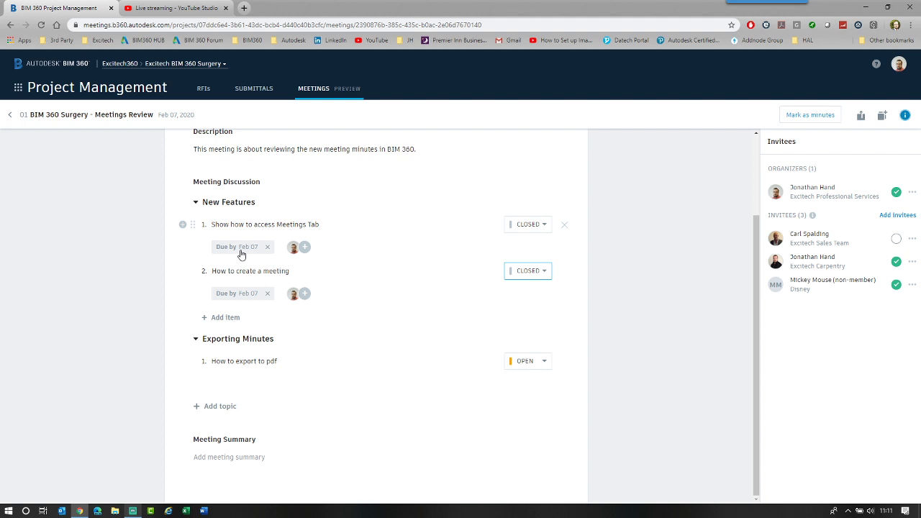
Assign the organizer to 'How to export to pdf' and make it due Feb 08.
left_click(183, 361)
left_click(179, 383)
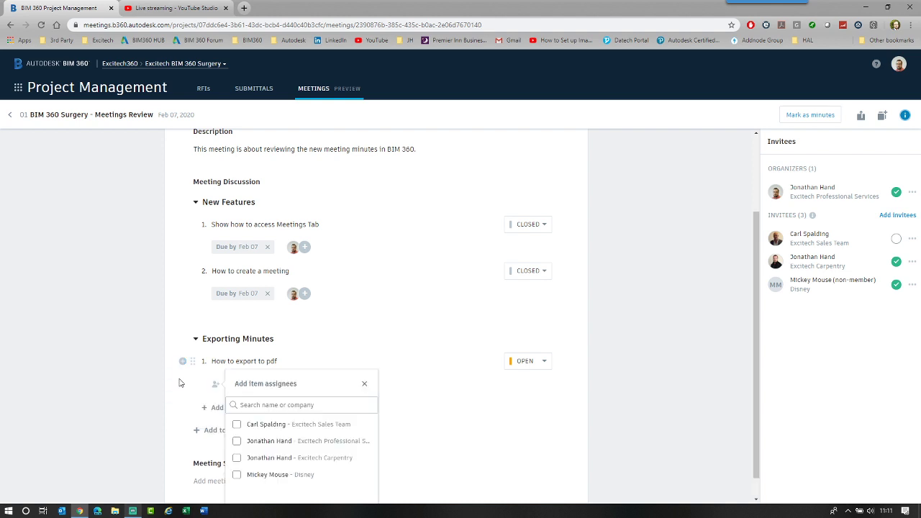
left_click(236, 440)
left_click(441, 438)
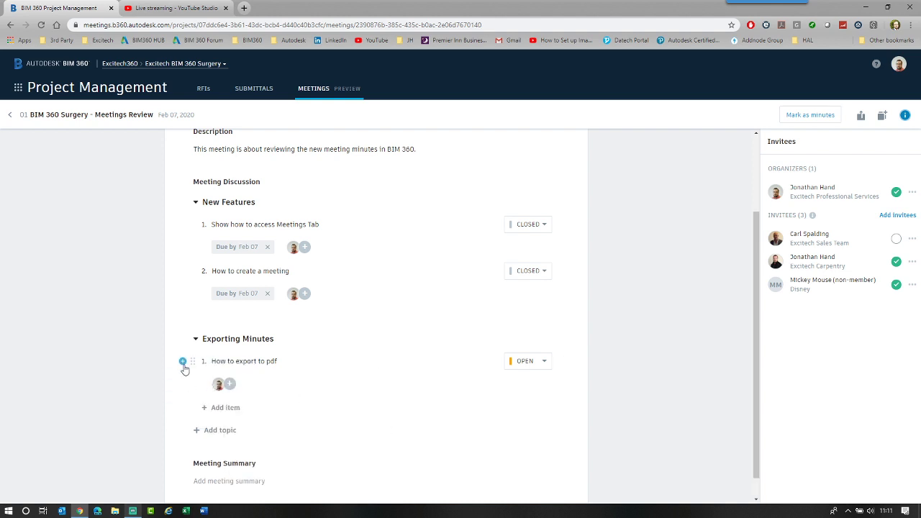
left_click(183, 361)
left_click(188, 394)
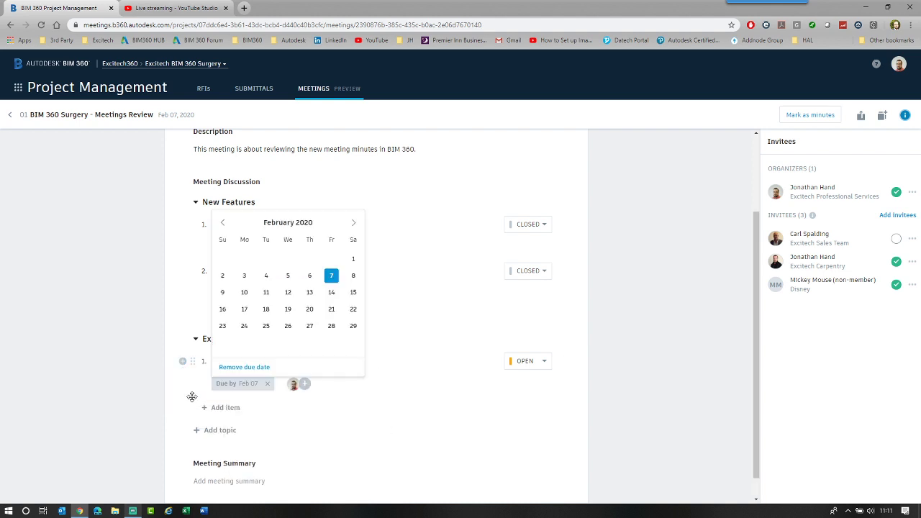
left_click(353, 277)
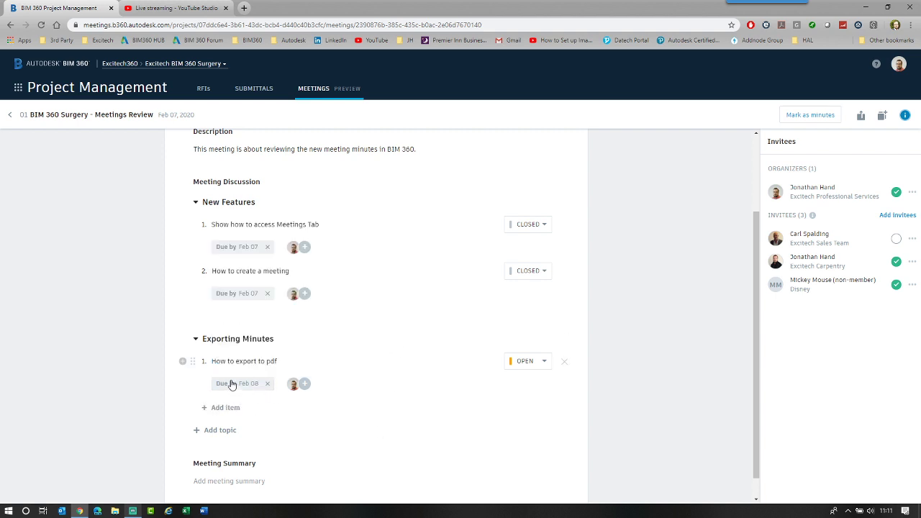
scroll(441, 255, "down", 1)
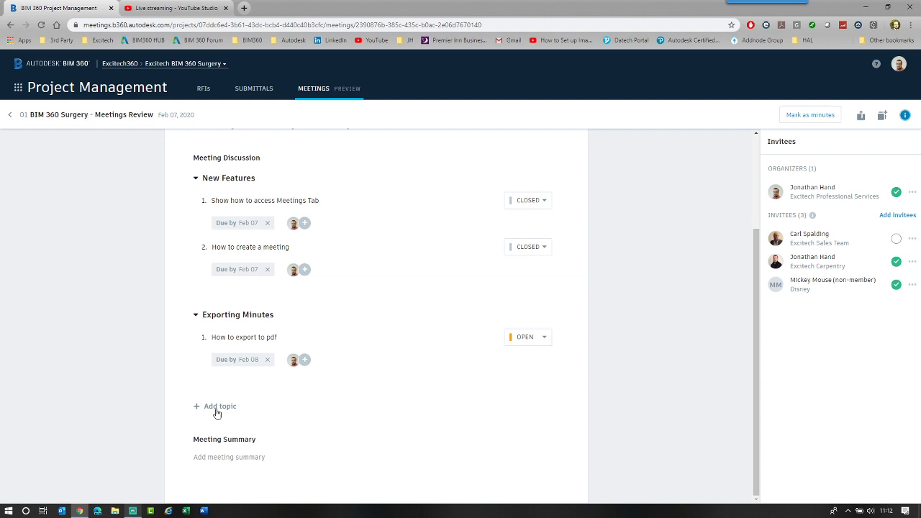
Write a meeting summary saying all topics were discussed and a follow-up was created, fixing typos.
left_click(244, 457)
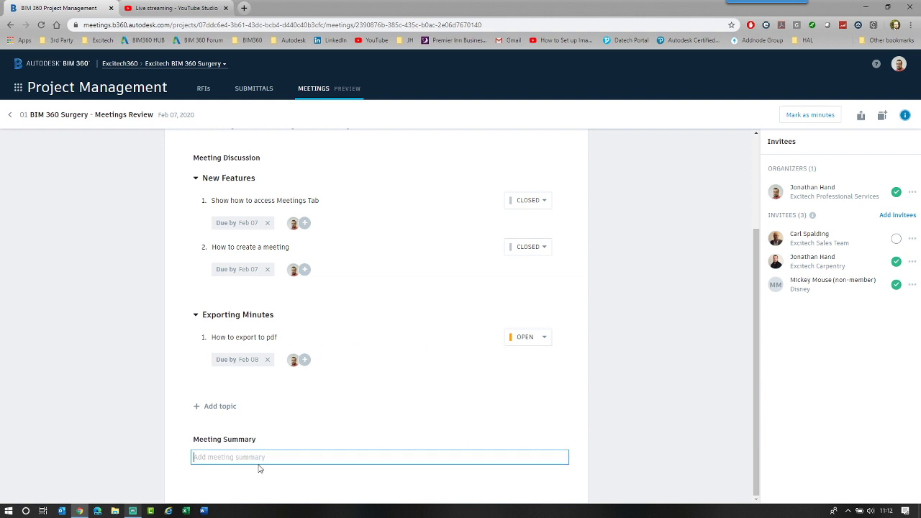
type("W")
type("e discussed all topics and createsd")
key("BackSpace")
key("BackSpace")
type("llow u")
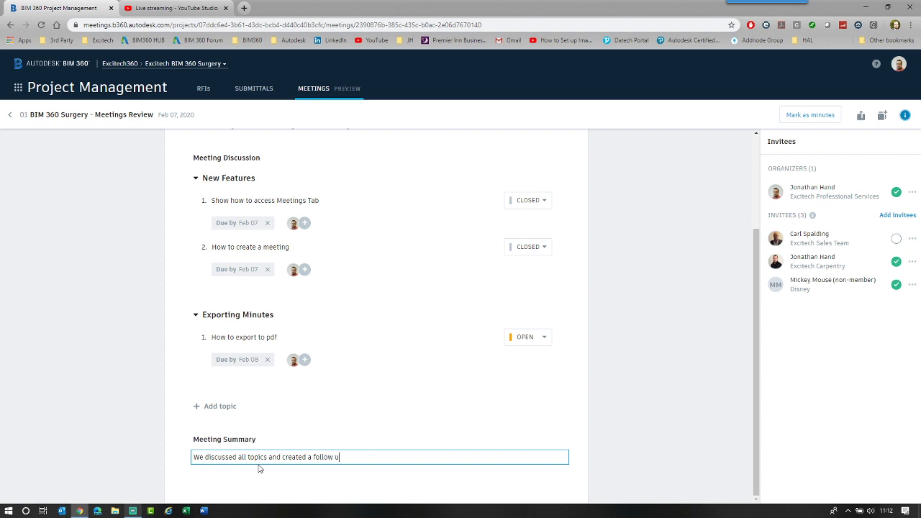
key("BackSpace")
key("BackSpace")
key("BackSpace")
key("BackSpace")
key("BackSpace")
key("BackSpace")
key("BackSpace")
left_click(263, 338)
left_click(332, 474)
scroll(280, 410, "up", 2)
scroll(324, 338, "down", 2)
scroll(306, 317, "up", 1)
scroll(303, 318, "up", 2)
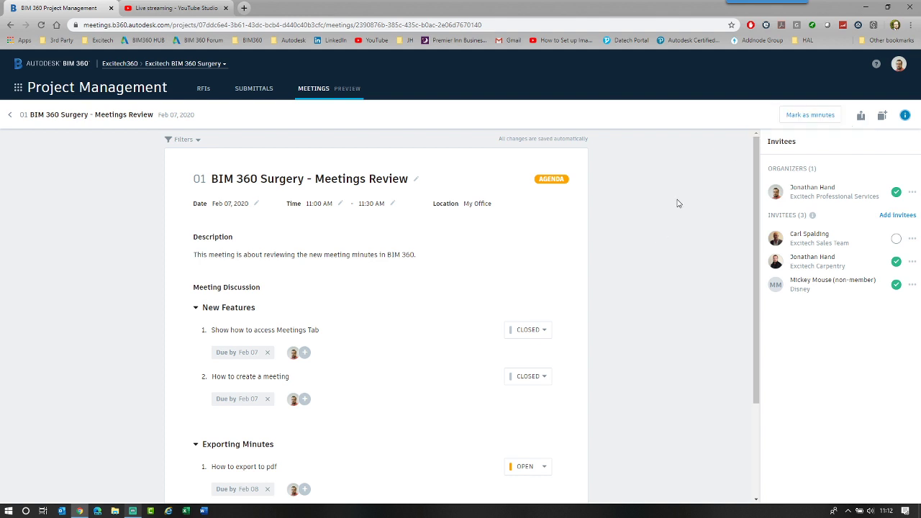
Lock the Meetings Review meeting as minutes, then go back to the Meetings list.
left_click(810, 115)
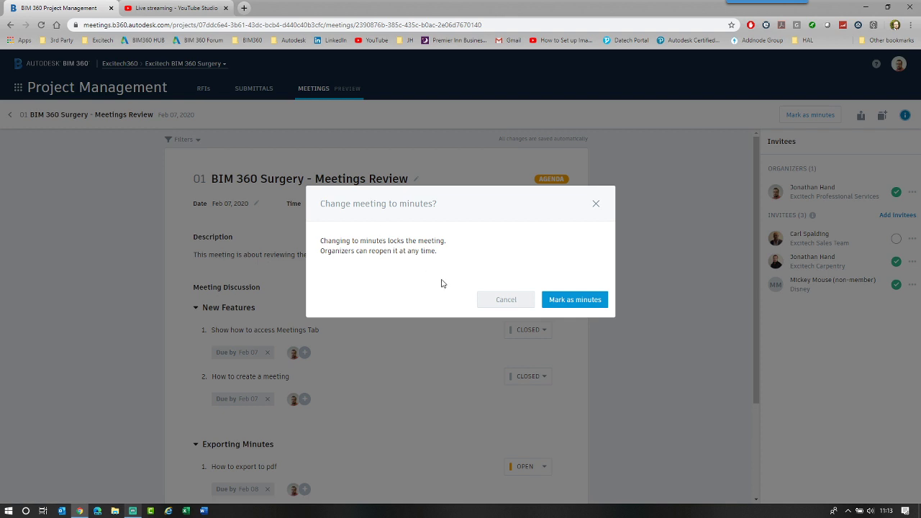
left_click(572, 303)
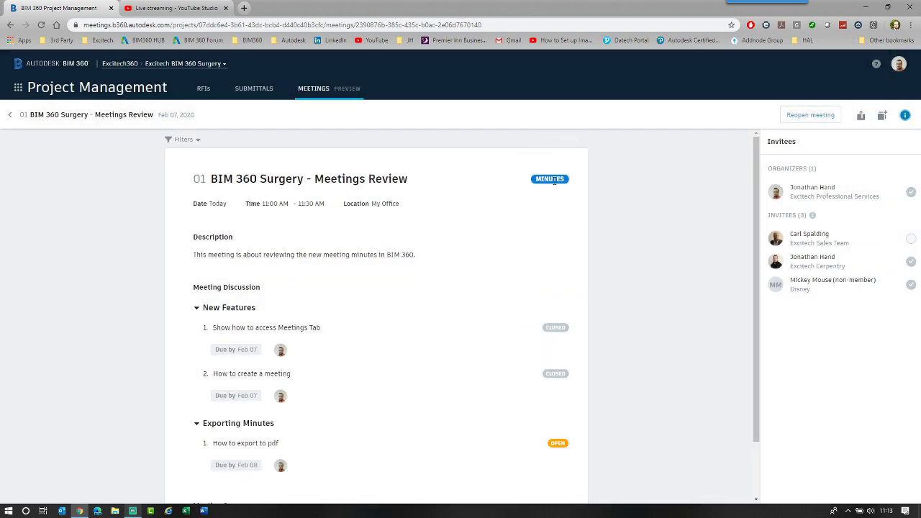
left_click(9, 115)
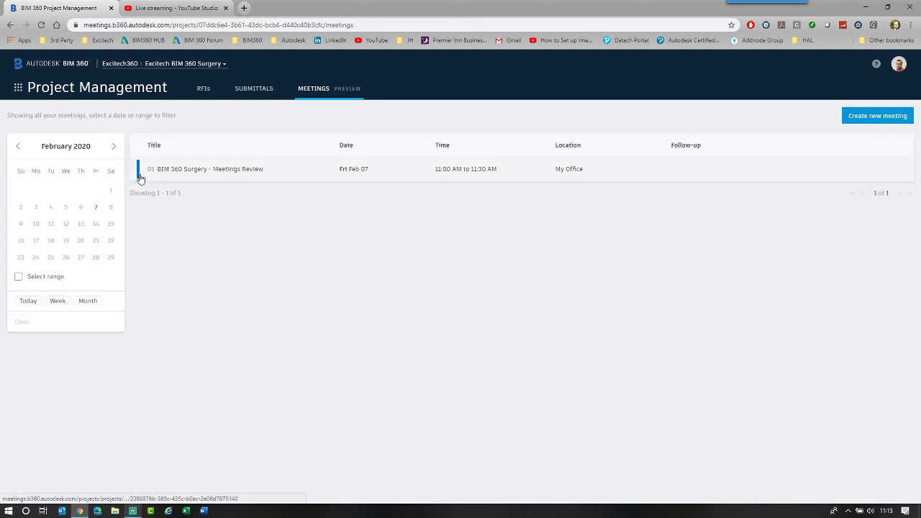
Open Meetings Review, reopen it, then mark it as minutes again and confirm.
left_click(203, 174)
scroll(374, 338, "down", 2)
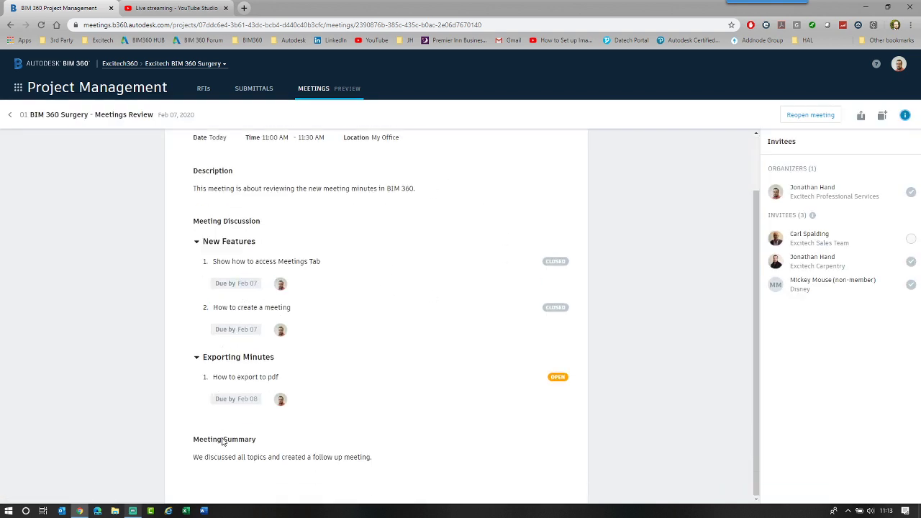
scroll(220, 381, "up", 1)
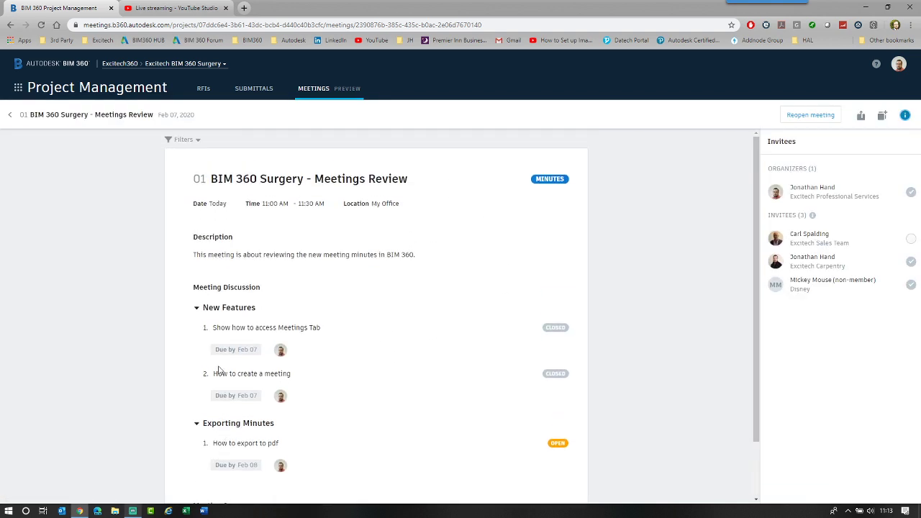
left_click(800, 118)
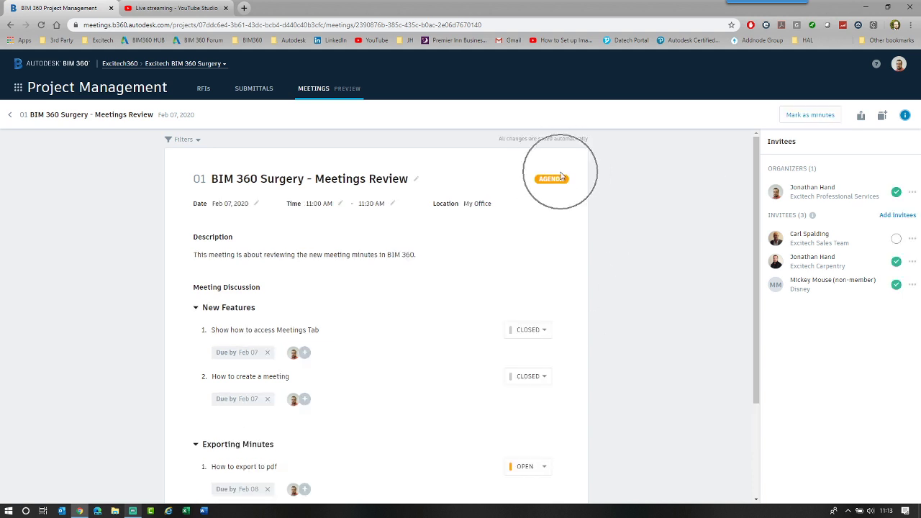
left_click(798, 117)
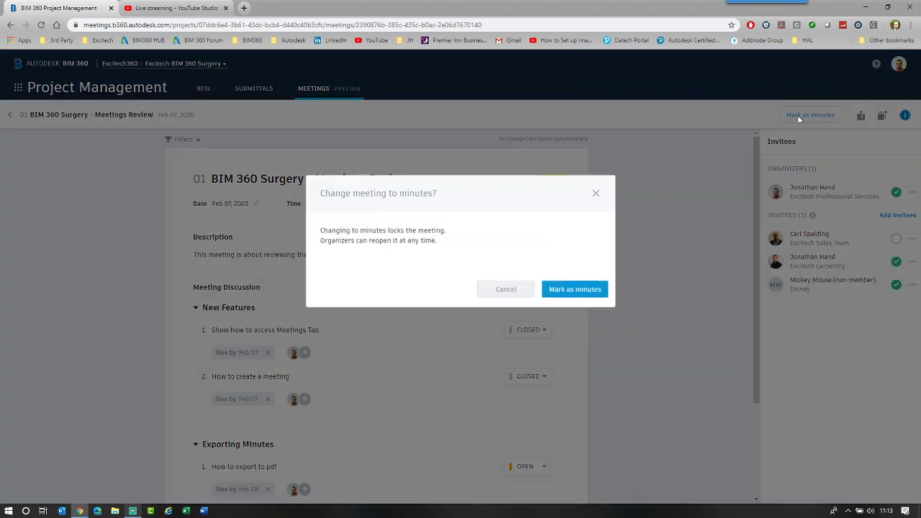
left_click(573, 298)
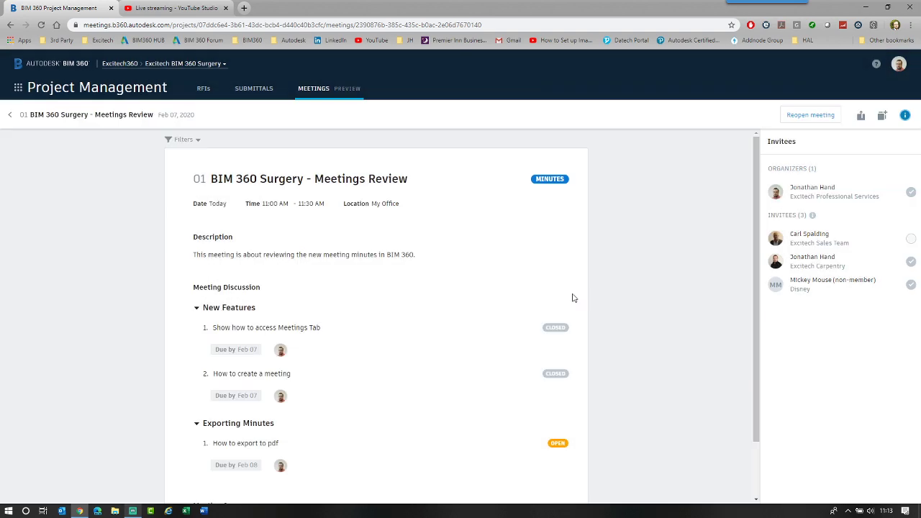
scroll(299, 351, "down", 2)
scroll(238, 408, "up", 2)
scroll(259, 439, "down", 2)
scroll(288, 403, "up", 2)
Create follow-up meeting 02 with a follow-up date of Feb 08, 2020.
left_click(882, 116)
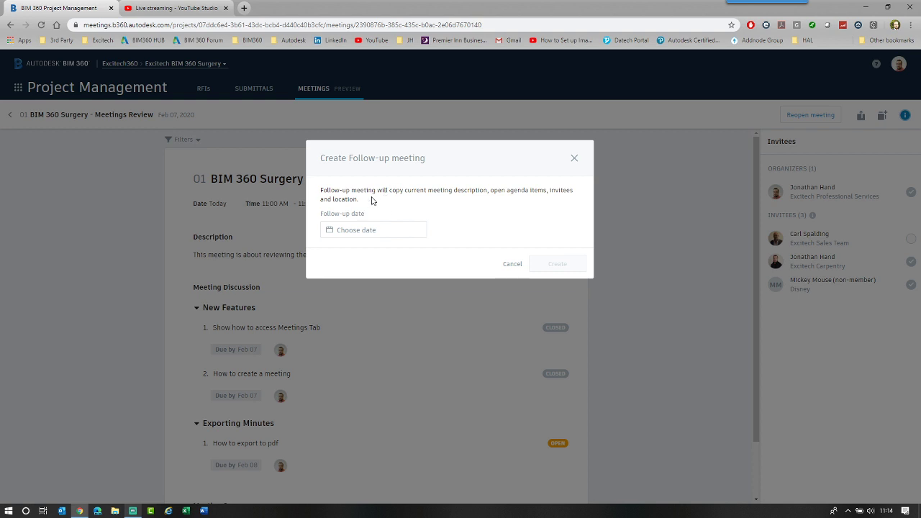
left_click(359, 230)
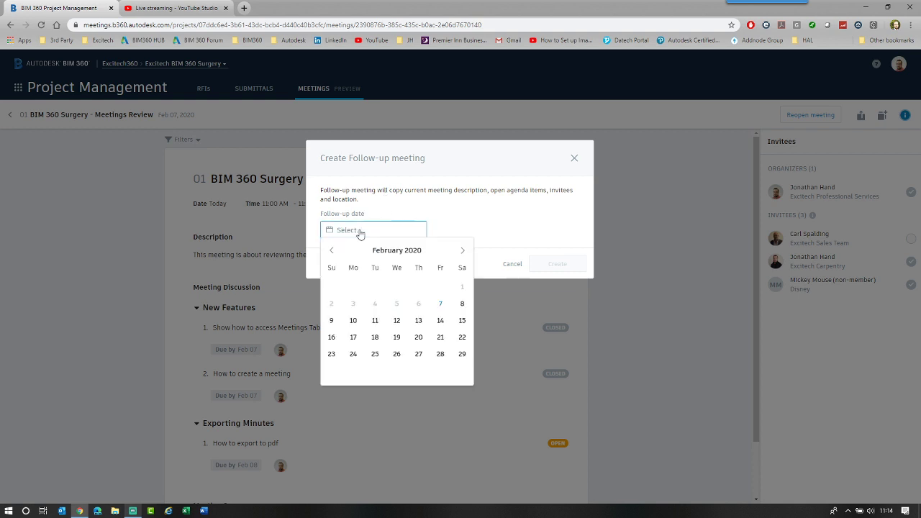
left_click(462, 305)
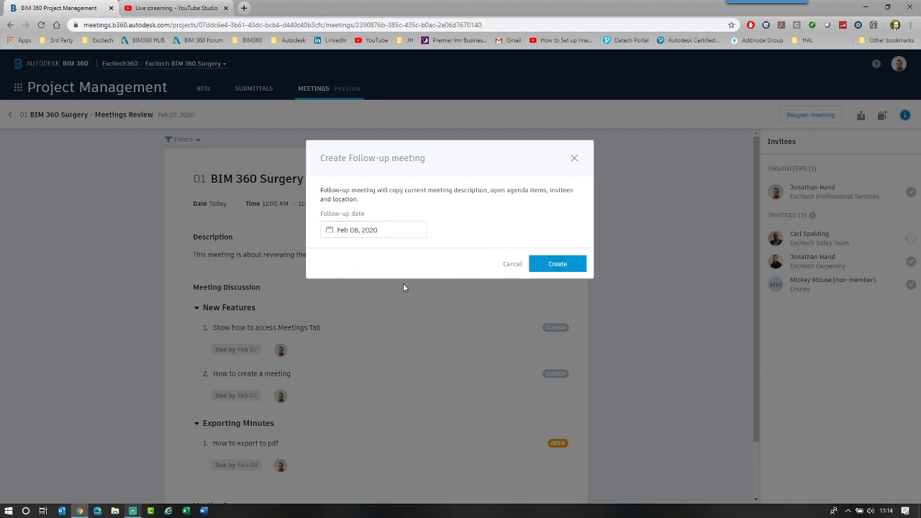
left_click(552, 265)
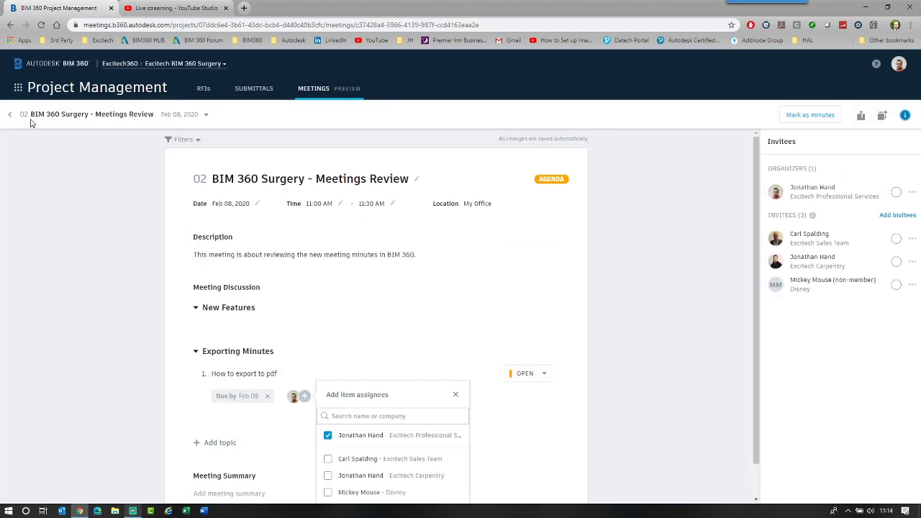
left_click(23, 115)
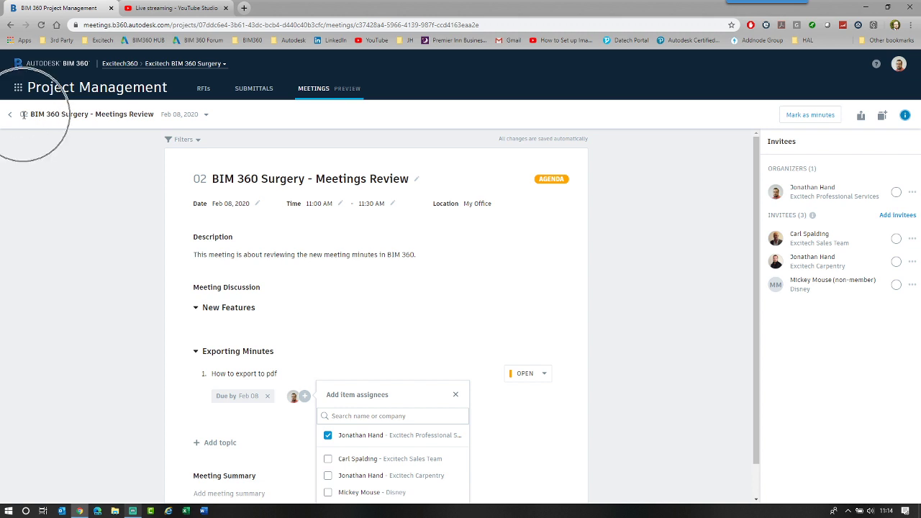
left_click(24, 115)
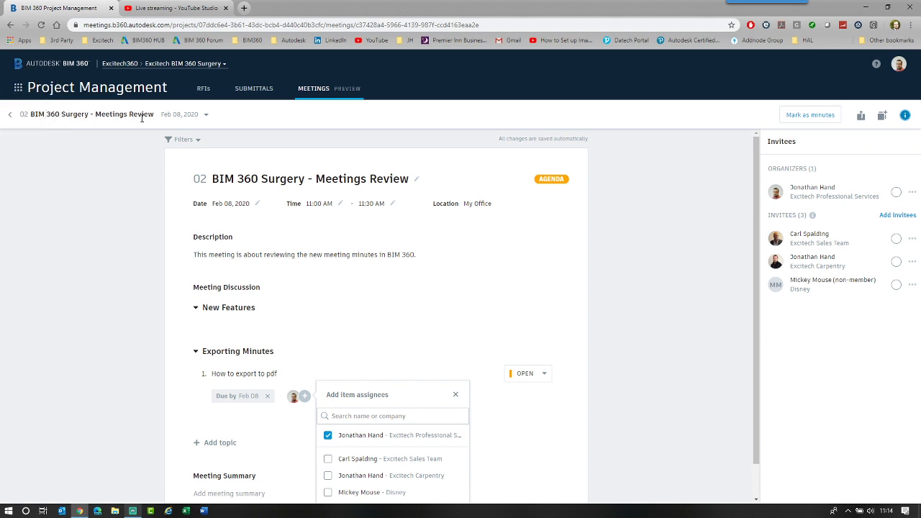
left_click(207, 115)
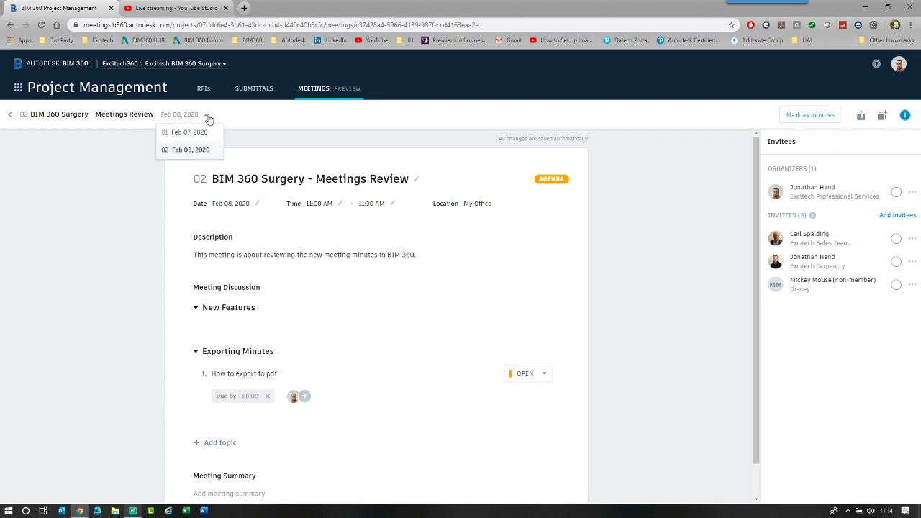
left_click(194, 133)
left_click(205, 115)
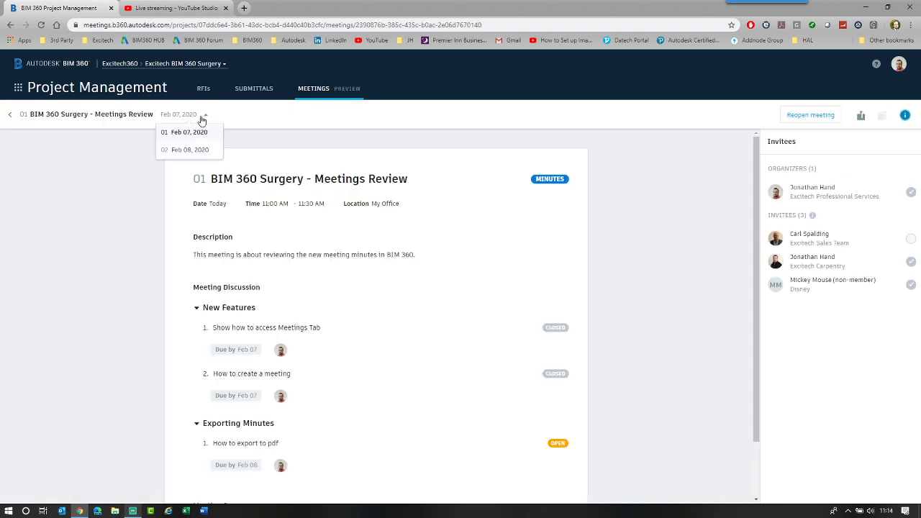
left_click(185, 149)
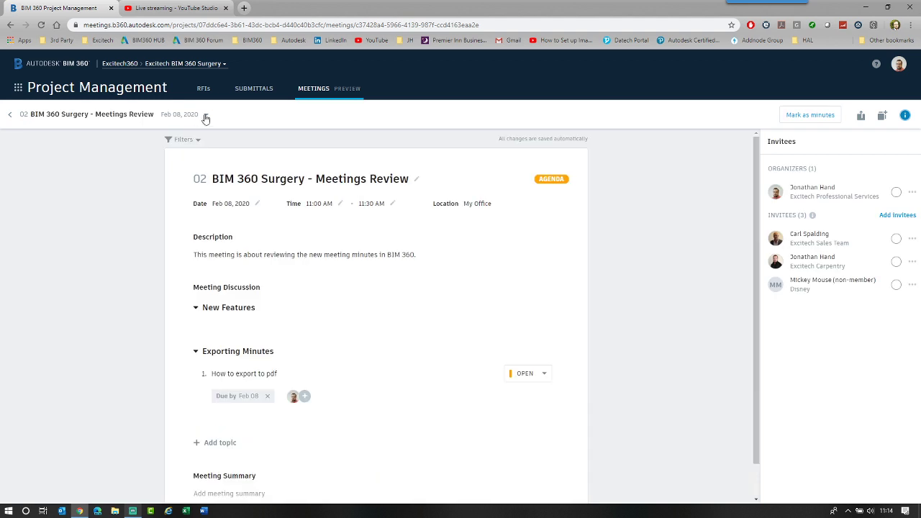
left_click(205, 114)
left_click(202, 128)
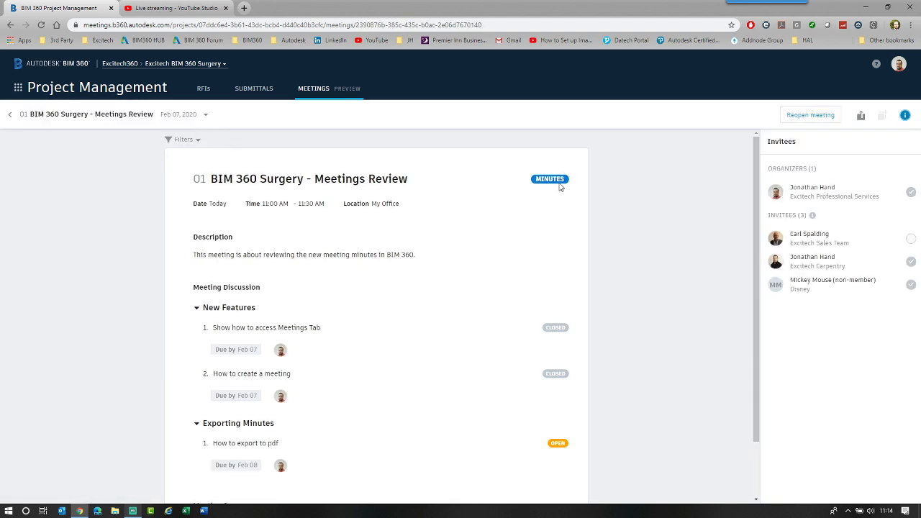
left_click(205, 115)
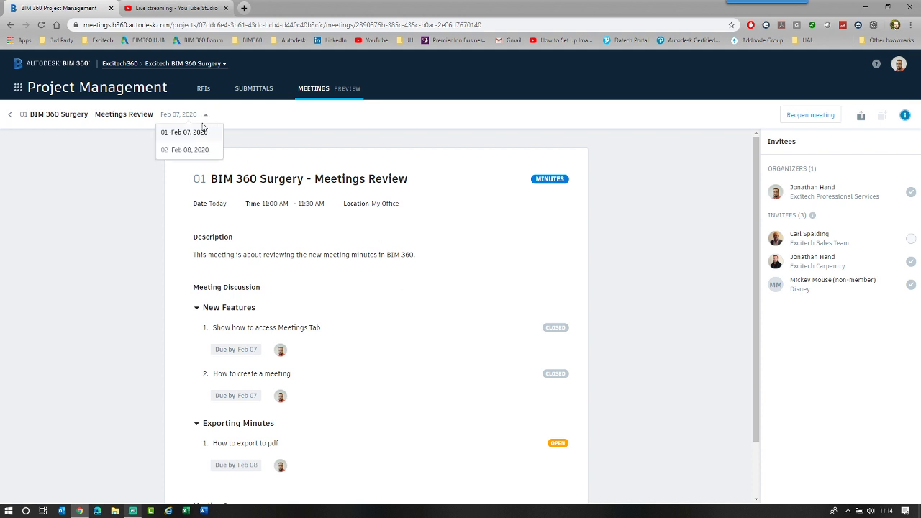
left_click(191, 150)
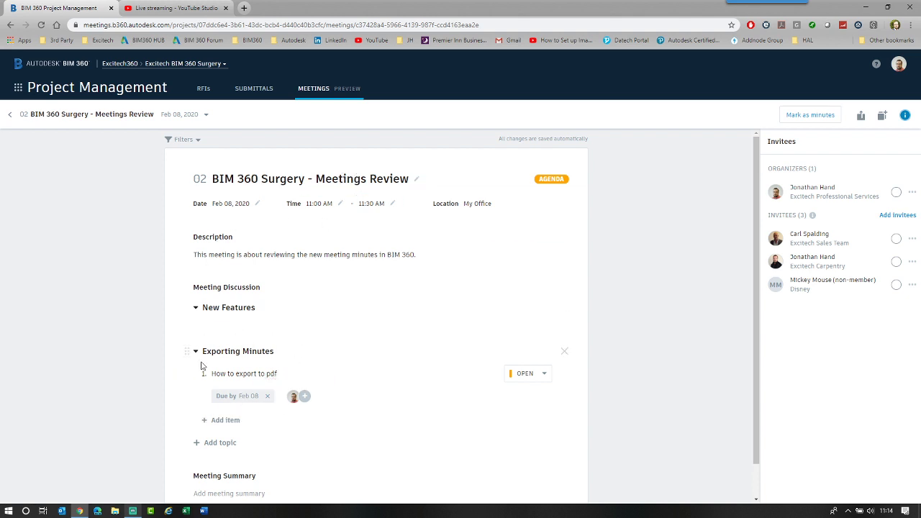
scroll(273, 346, "down", 1)
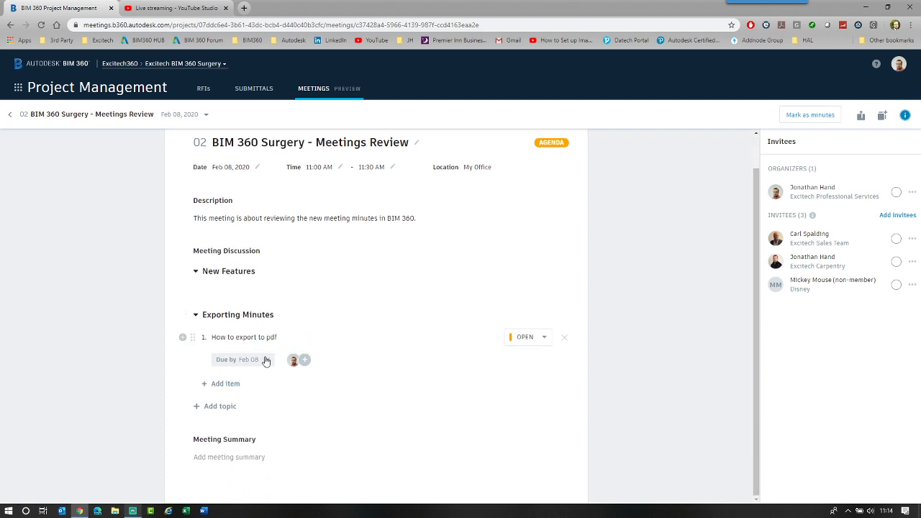
scroll(261, 338, "up", 1)
left_click(11, 117)
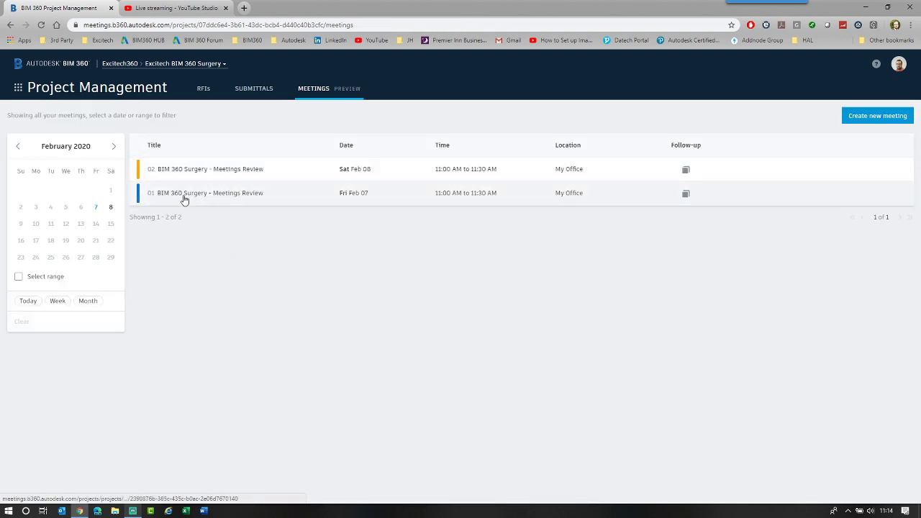
left_click(172, 198)
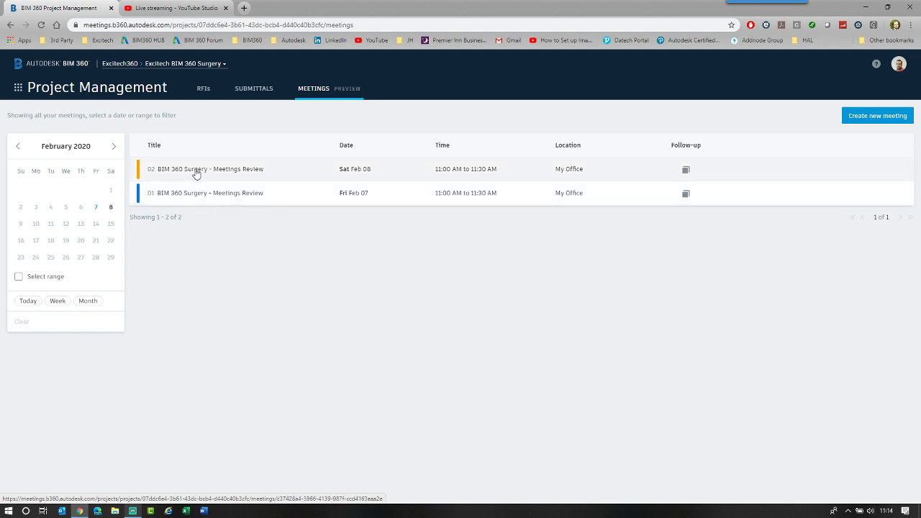
left_click(249, 171)
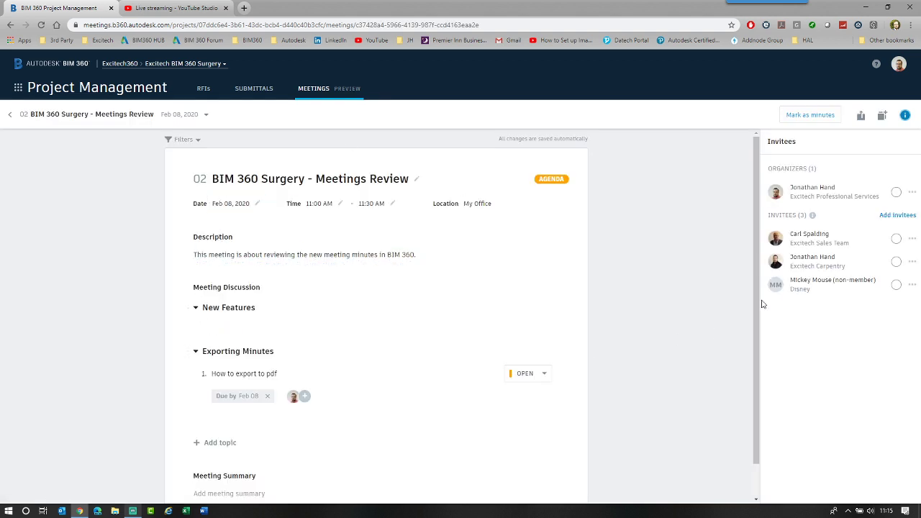
Mark the organizer and two invitees as attended, and set the export-to-pdf item to CLOSED.
left_click(894, 193)
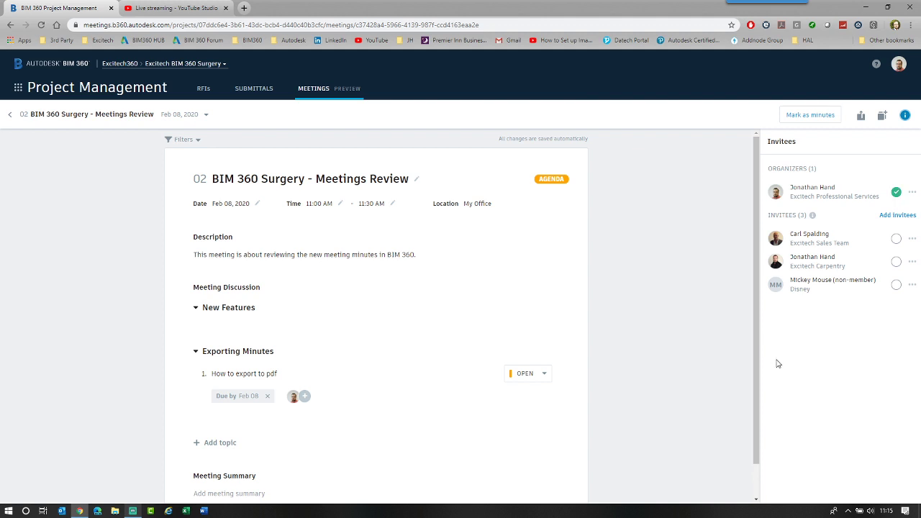
left_click(895, 238)
left_click(895, 285)
scroll(487, 304, "down", 1)
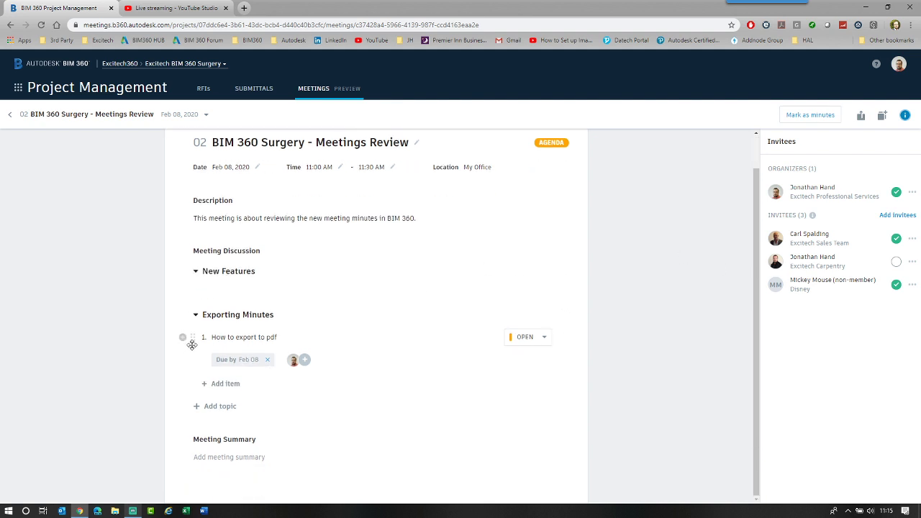
left_click(544, 338)
left_click(529, 368)
Enter the summary 'all issued discussed and reviewed.' and cancel the Mark as minutes dialog.
left_click(258, 457)
type("all issued discussed and reviwe")
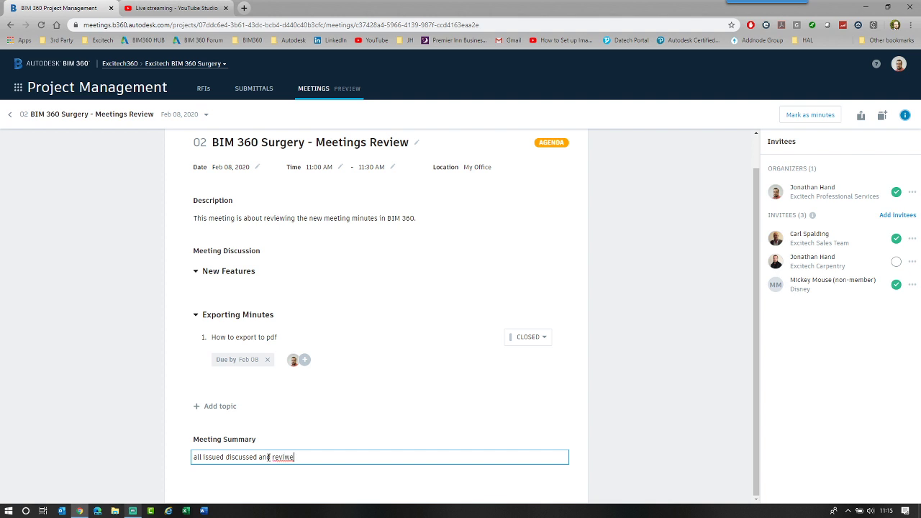
key("BackSpace")
key("BackSpace")
scroll(429, 379, "up", 1)
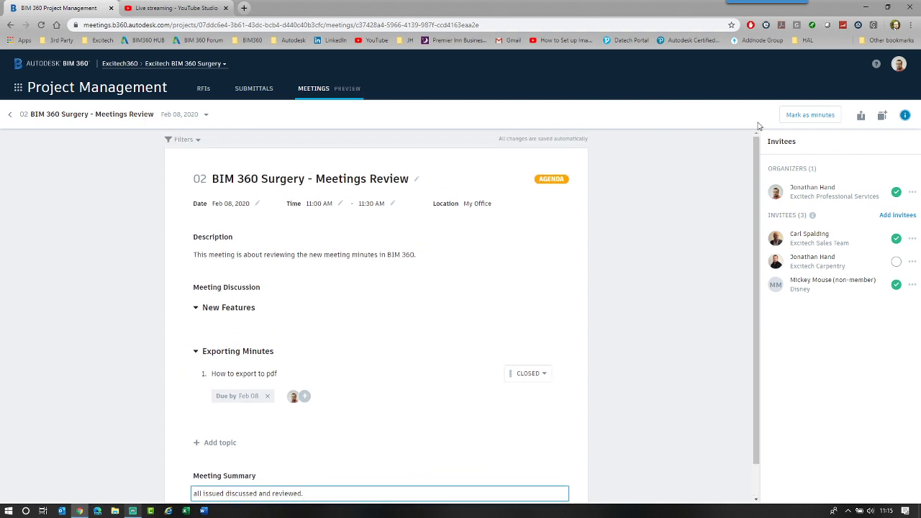
left_click(805, 117)
left_click(595, 209)
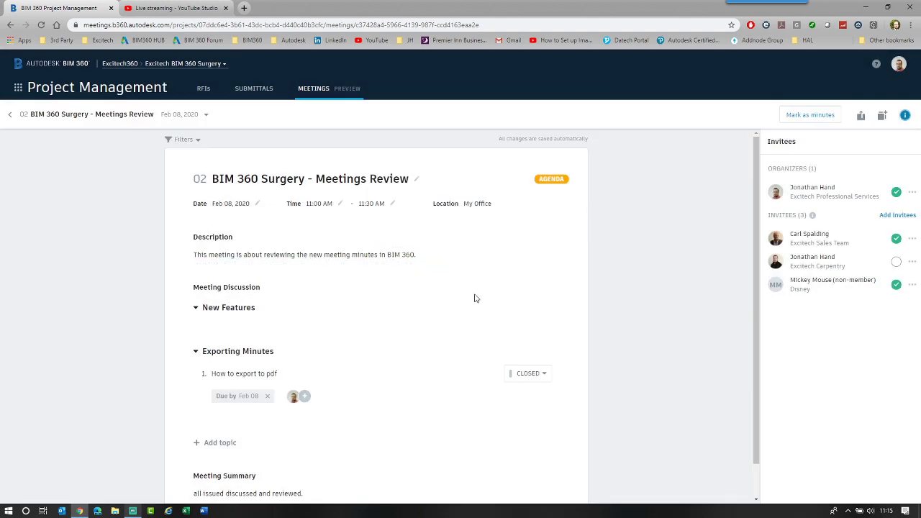
Export meeting 02 to PDF, then select Meeting 1.pdf on the Desktop in File Explorer.
left_click(861, 116)
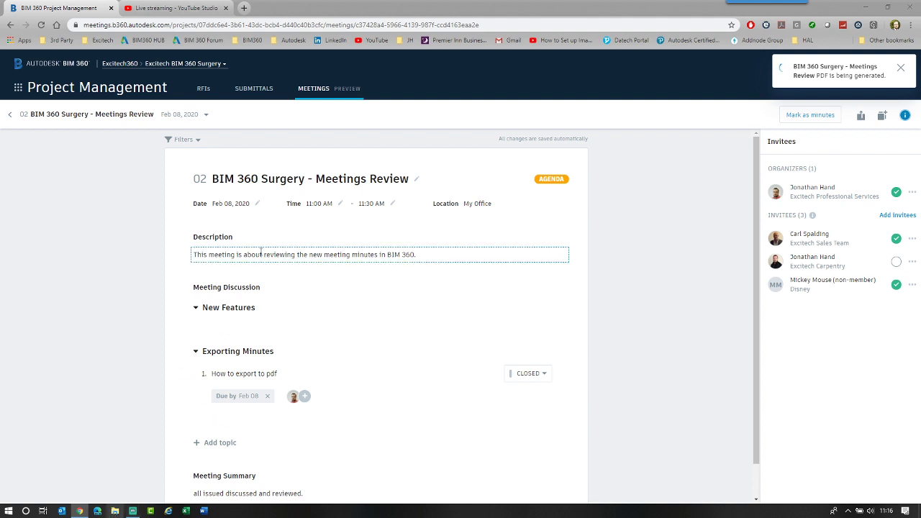
key("super+e")
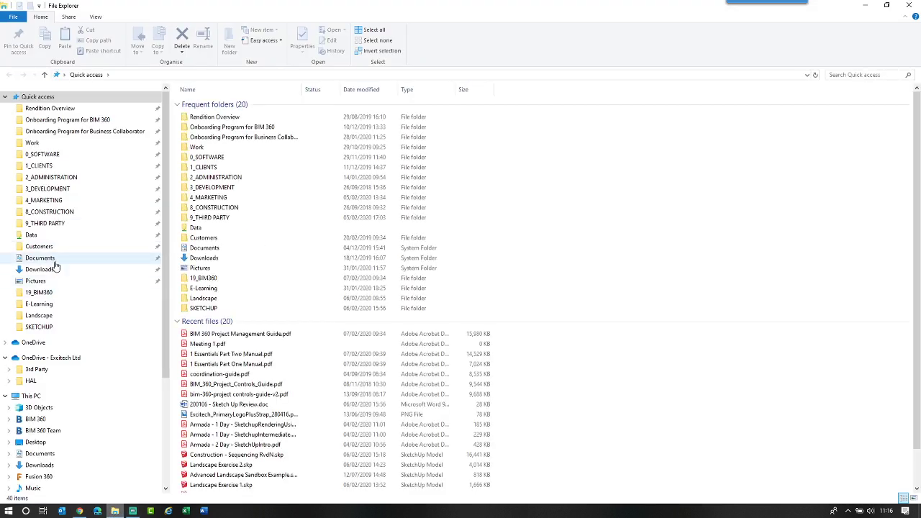
left_click(63, 443)
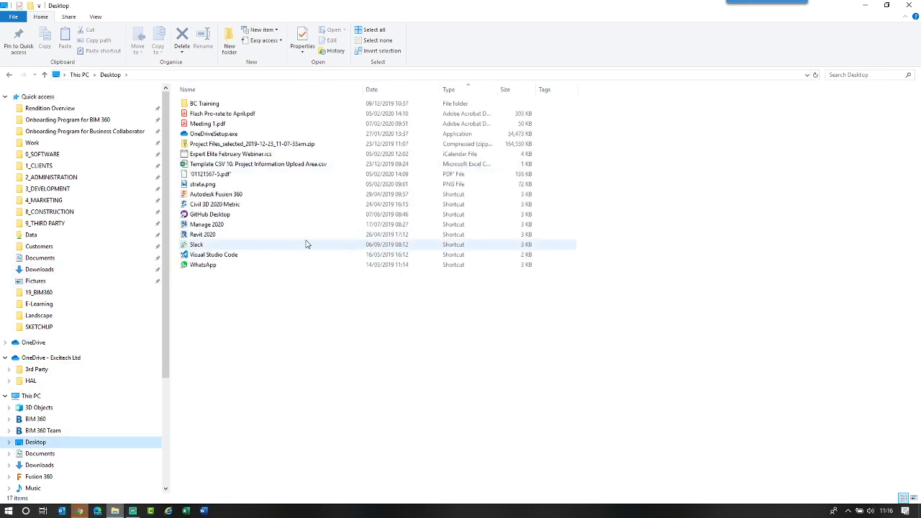
left_click(209, 125)
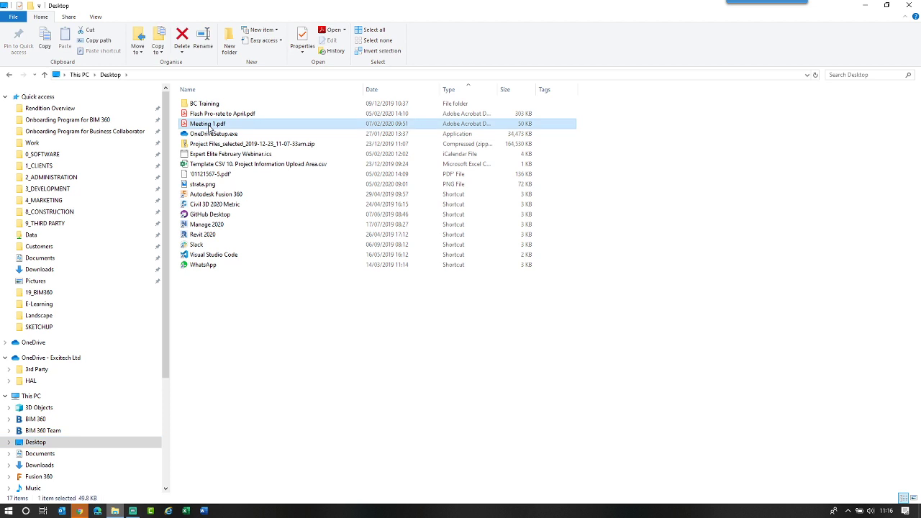
View Meeting 1.pdf in Acrobat Reader at 100% zoom, then bring up the exported PDF's save prompt.
double_click(208, 126)
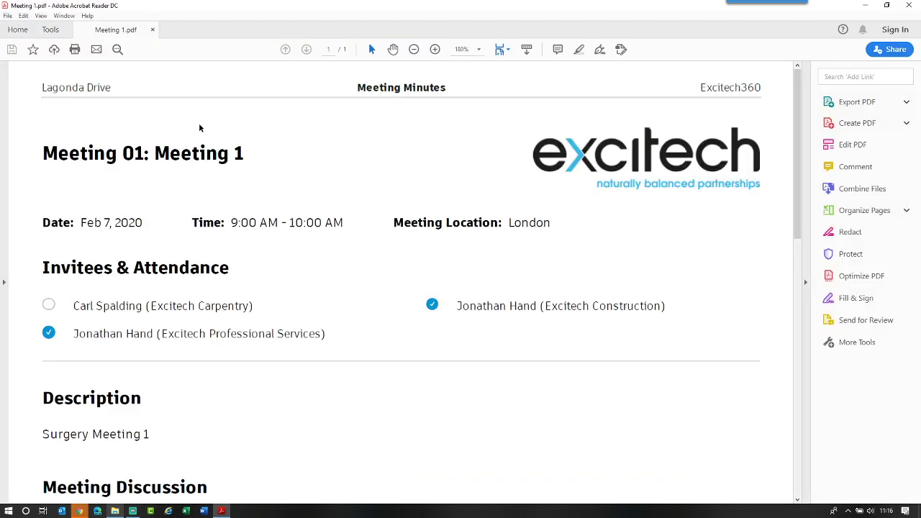
left_click(478, 49)
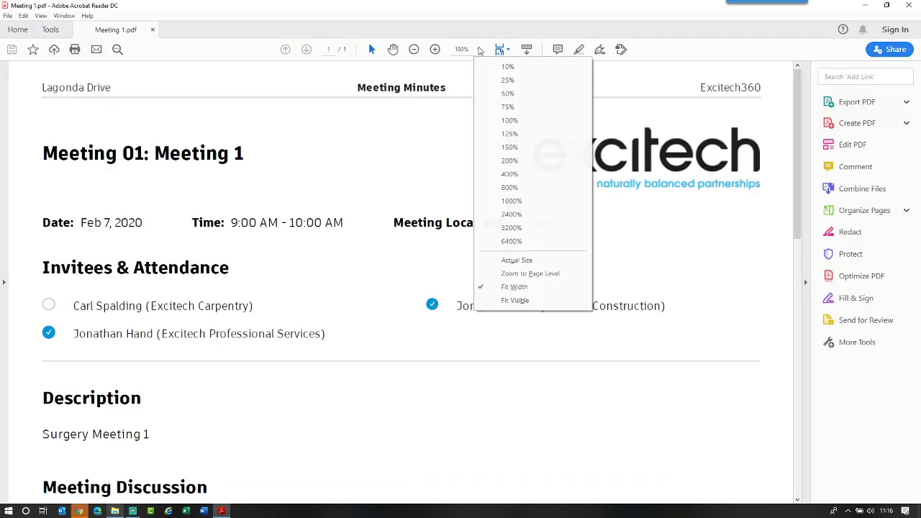
left_click(510, 120)
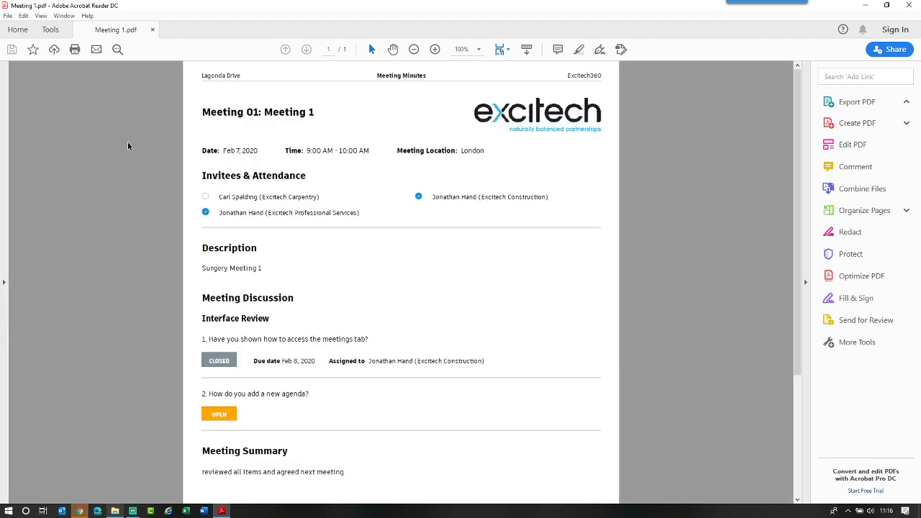
key("ctrl+shift+s")
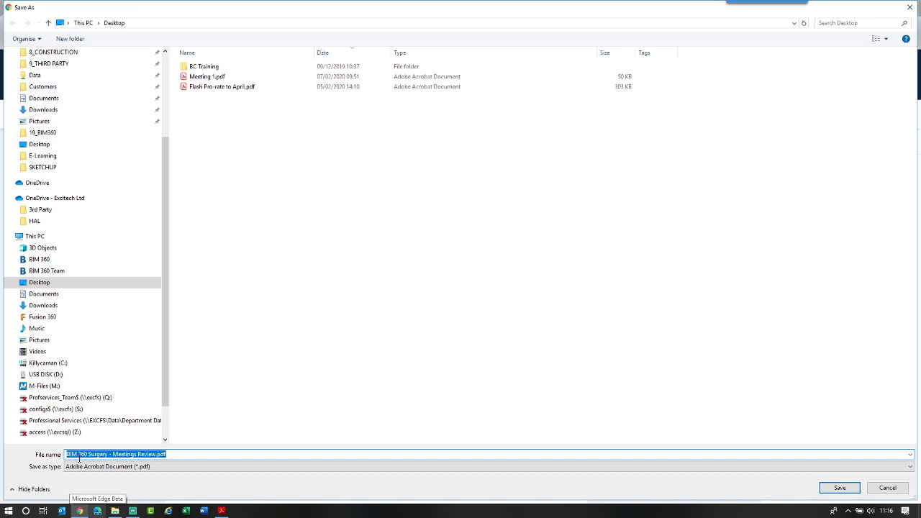
Save the meeting 02 minutes PDF to the Desktop and read through it in Chrome.
left_click(841, 489)
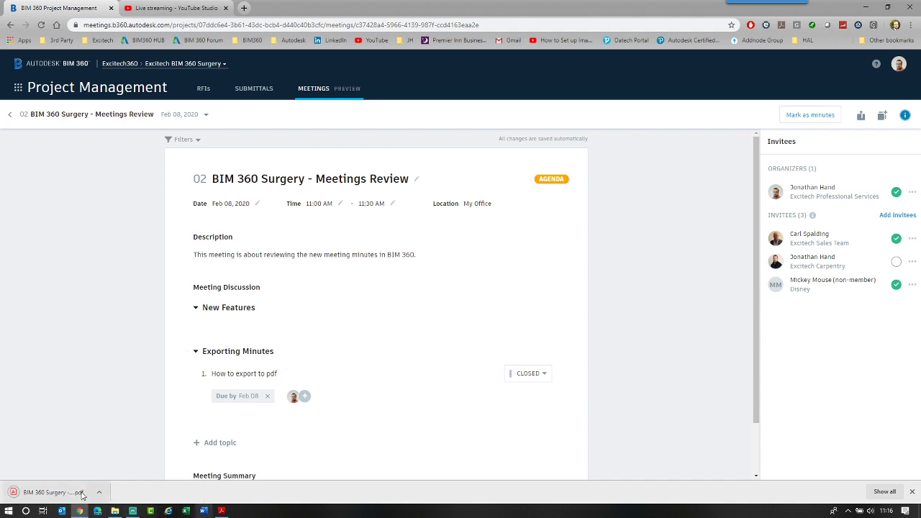
left_click(51, 492)
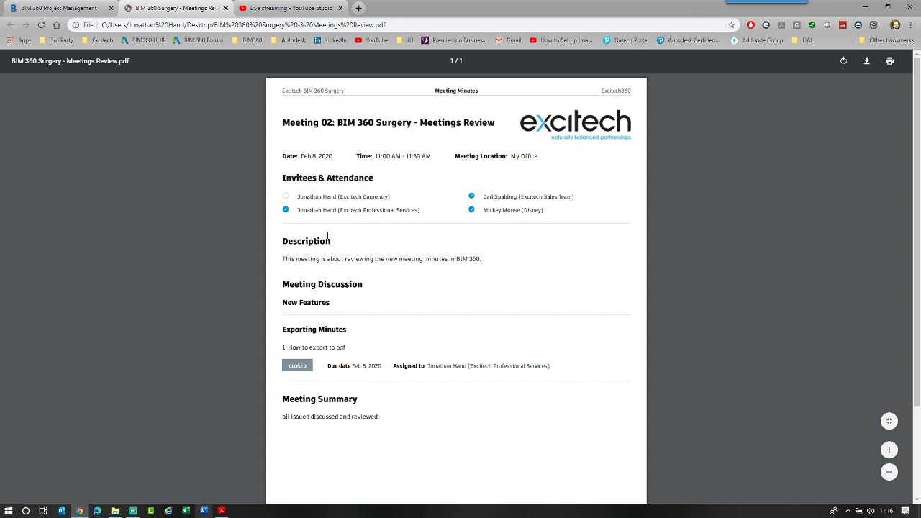
scroll(299, 353, "down", 2)
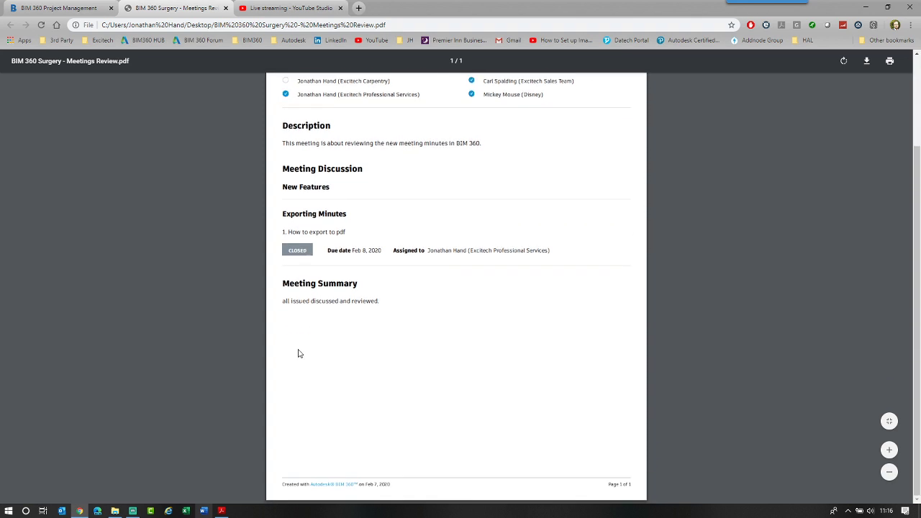
scroll(299, 353, "up", 3)
Open the Feb 07 meeting 01, export it to PDF as BIM 360 Surgery - Meetings Review.pdf.
left_click(61, 8)
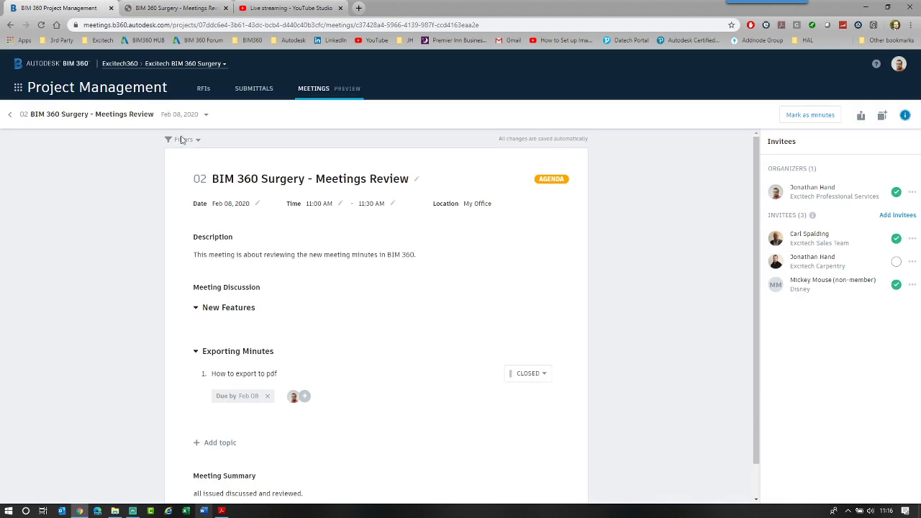
left_click(184, 114)
left_click(178, 129)
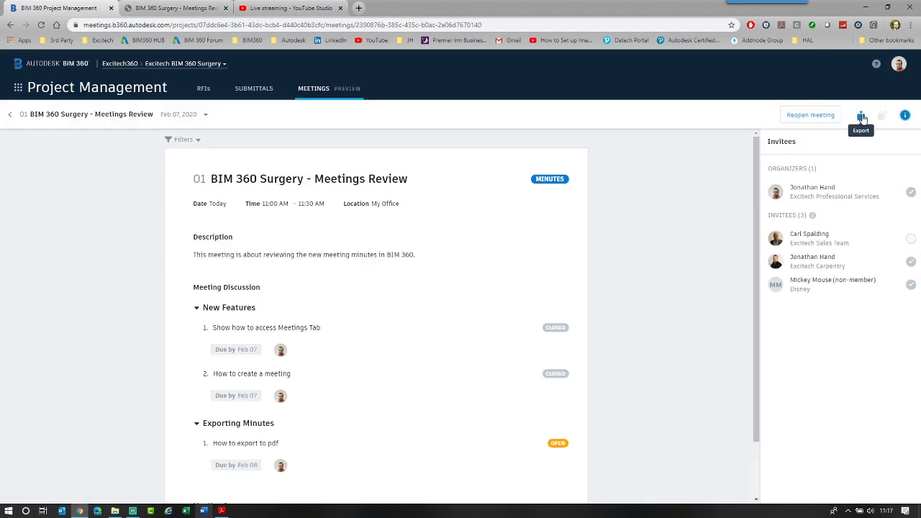
left_click(862, 116)
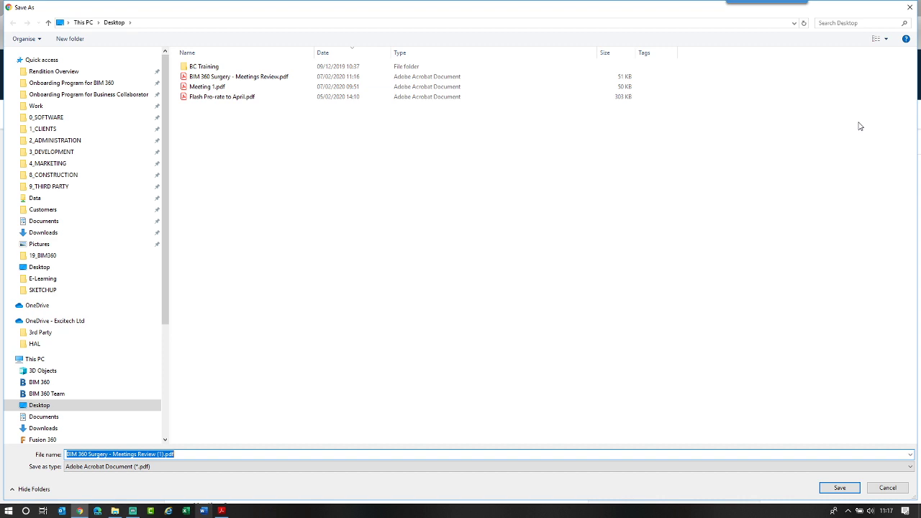
left_click(238, 77)
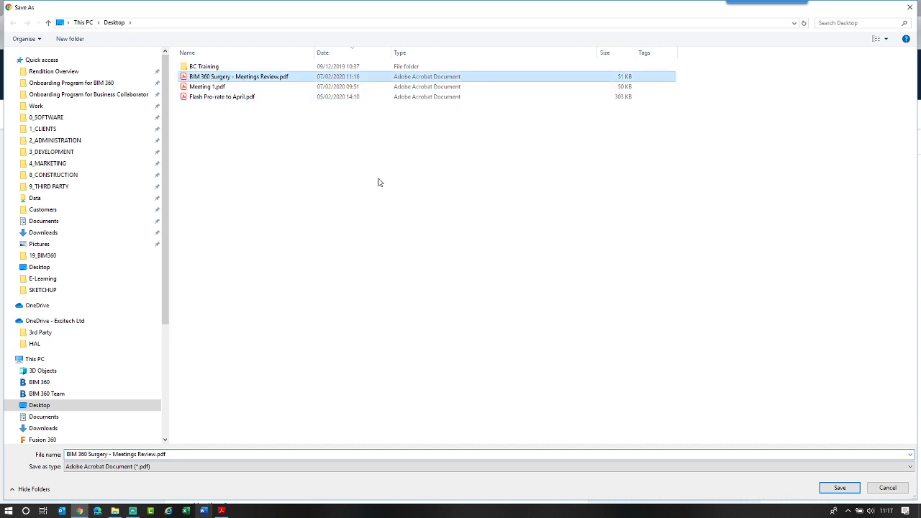
Save meeting 01's PDF over the existing file, review it, and return to BIM 360.
left_click(835, 488)
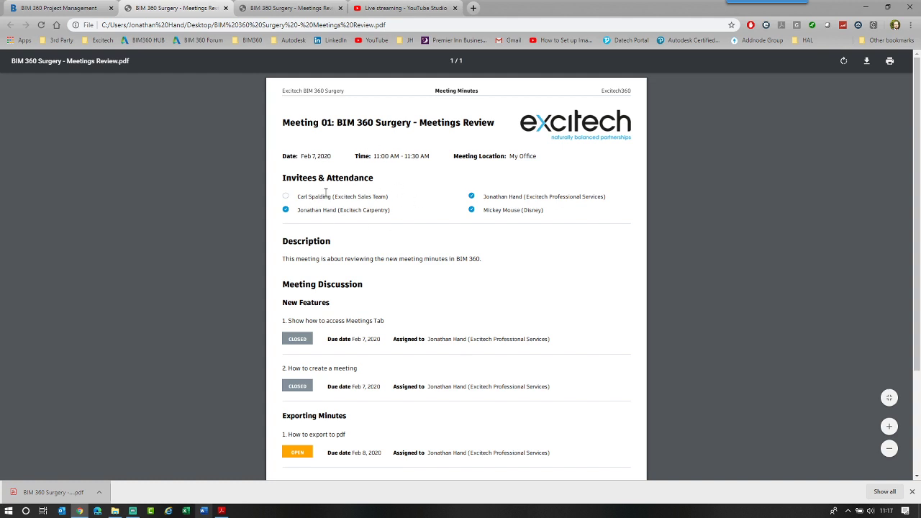
scroll(326, 191, "down", 3)
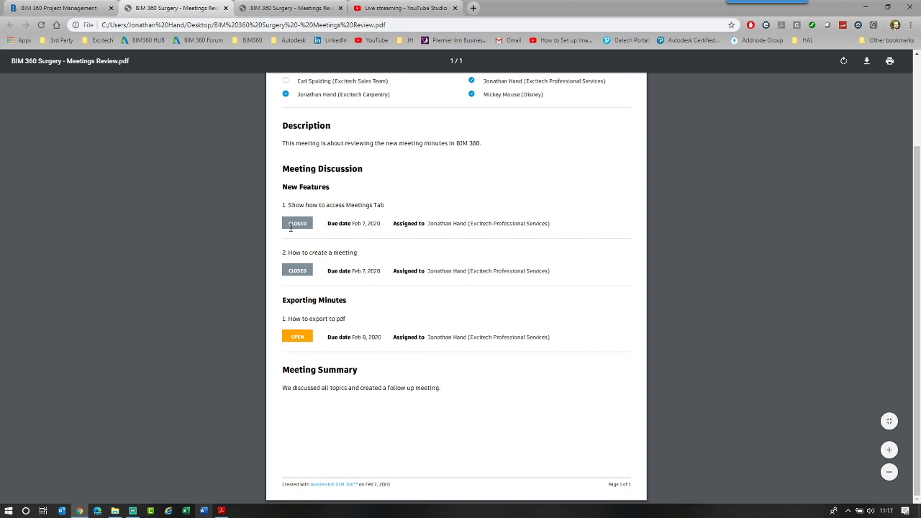
scroll(324, 278, "up", 3)
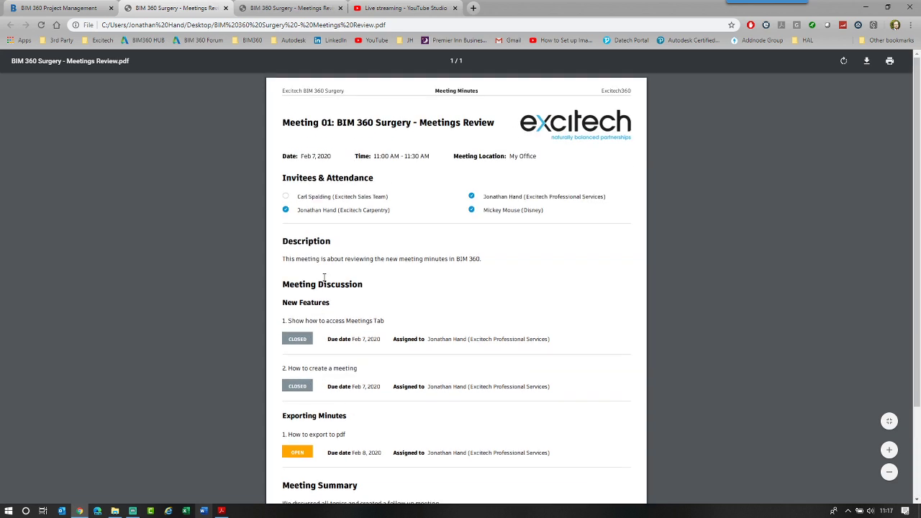
scroll(363, 223, "down", 3)
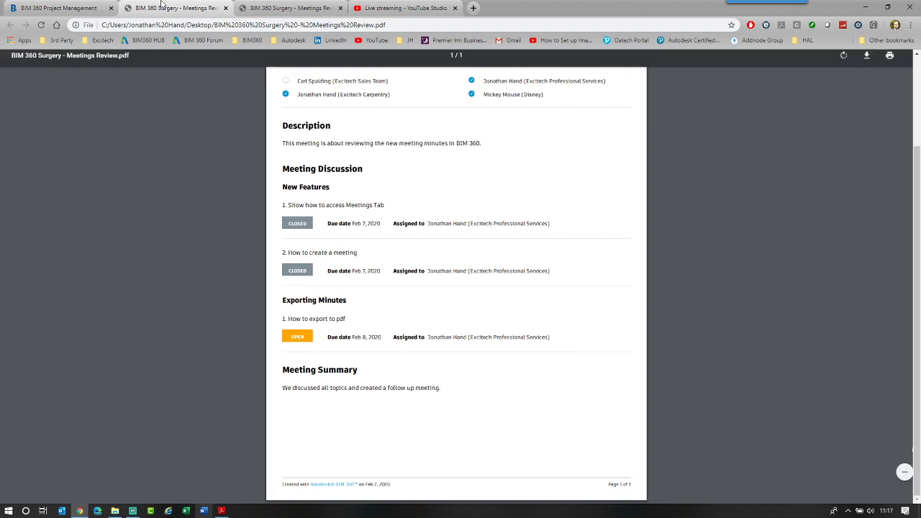
key("ctrl+1")
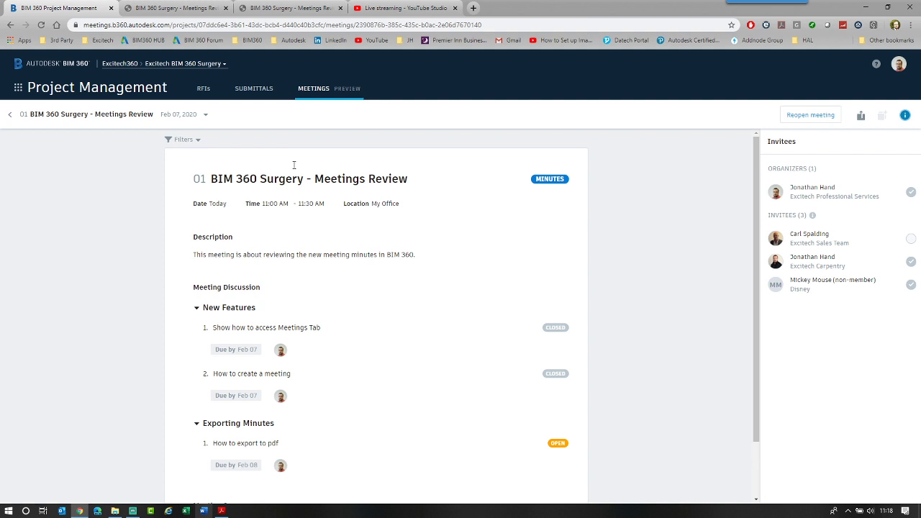
left_click(10, 115)
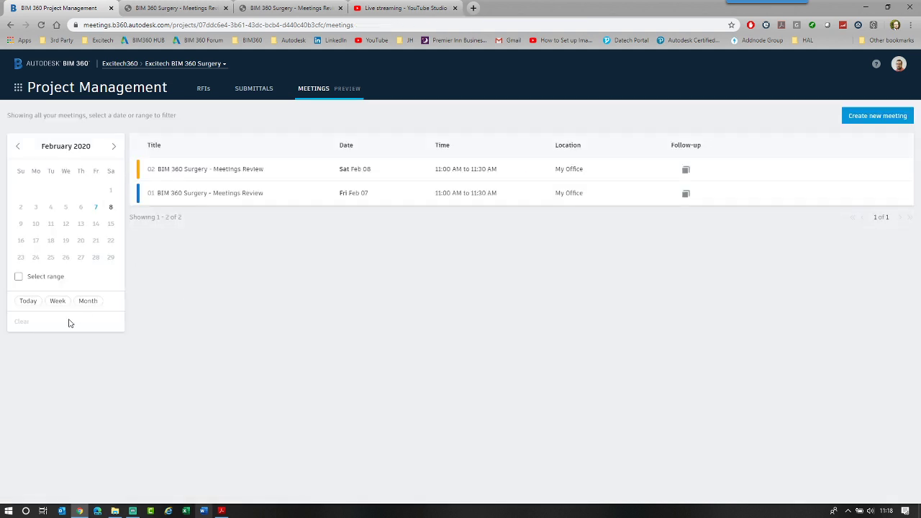
left_click(57, 301)
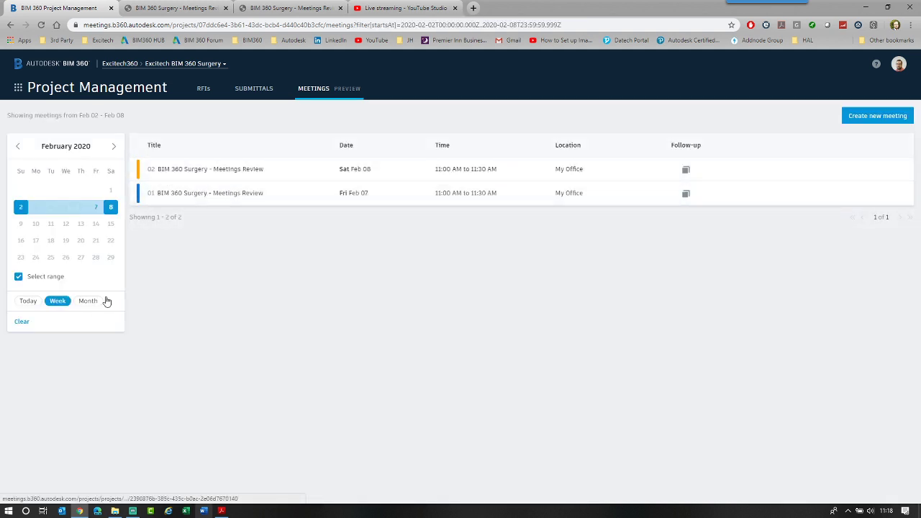
left_click(28, 300)
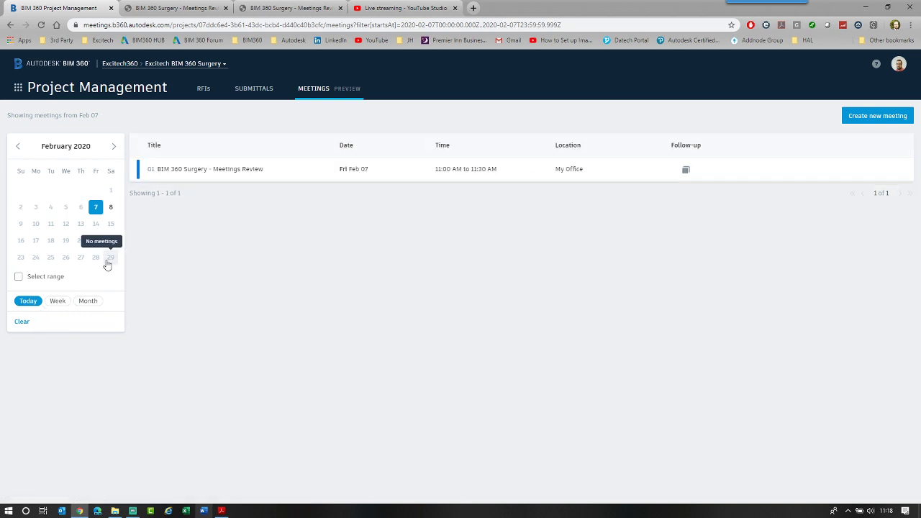
left_click(60, 303)
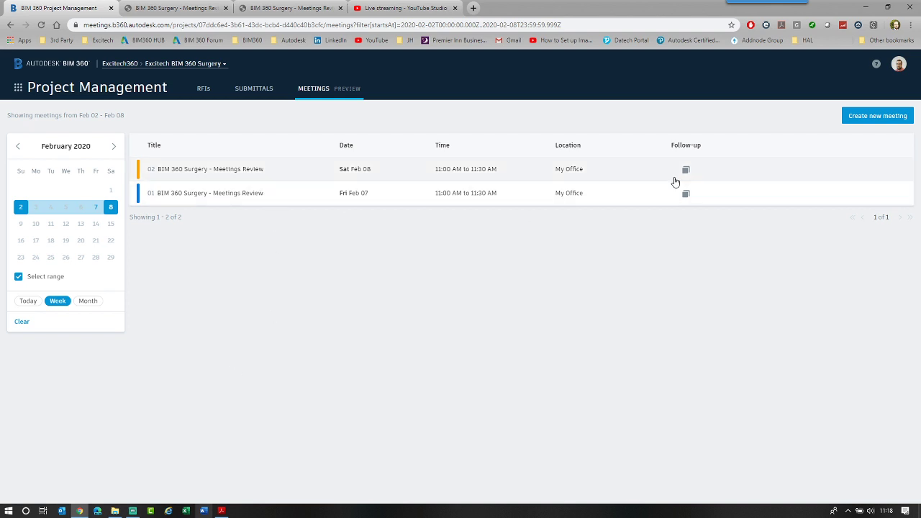
left_click(240, 194)
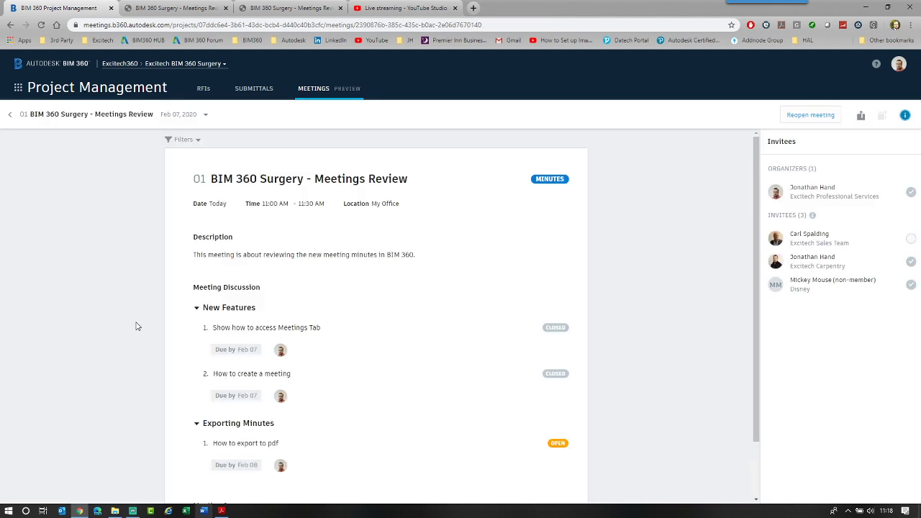
Filter meeting 01's items to those assigned to the organiser.
scroll(442, 368, "down", 2)
scroll(446, 366, "up", 2)
left_click(191, 139)
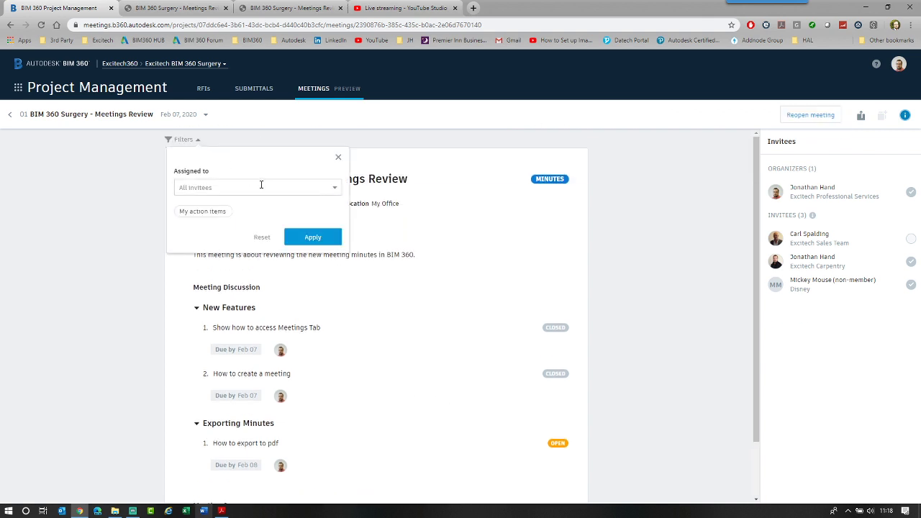
left_click(333, 189)
left_click(186, 236)
left_click(328, 183)
left_click(313, 241)
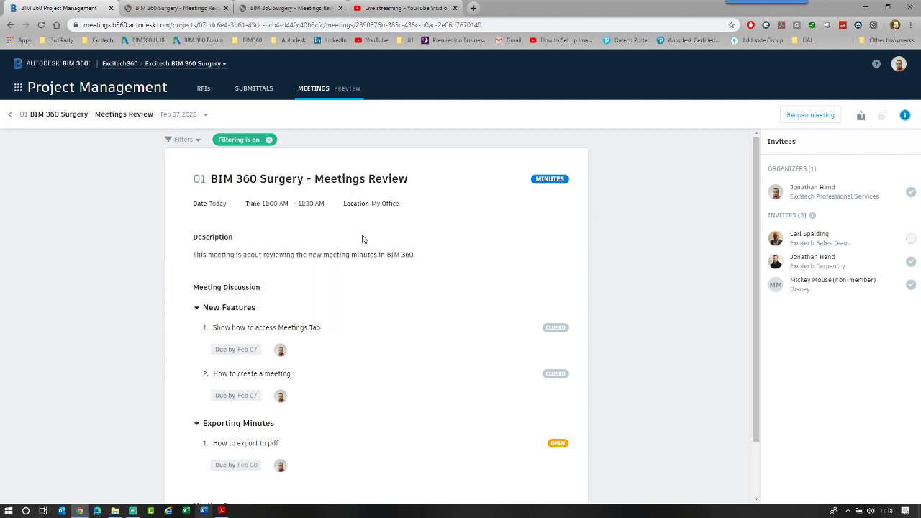
scroll(266, 317, "down", 1)
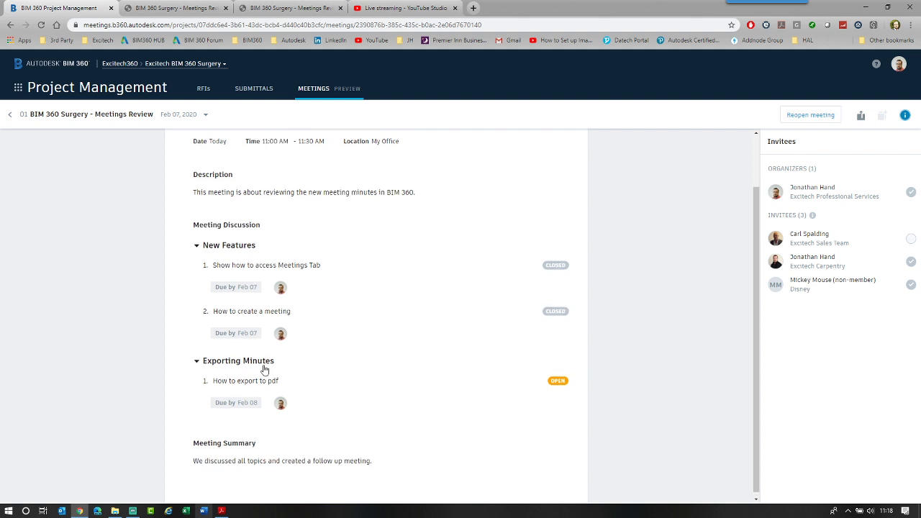
scroll(264, 370, "up", 1)
Switch the assignee filter from the organiser to the Sales Team invitee.
left_click(197, 140)
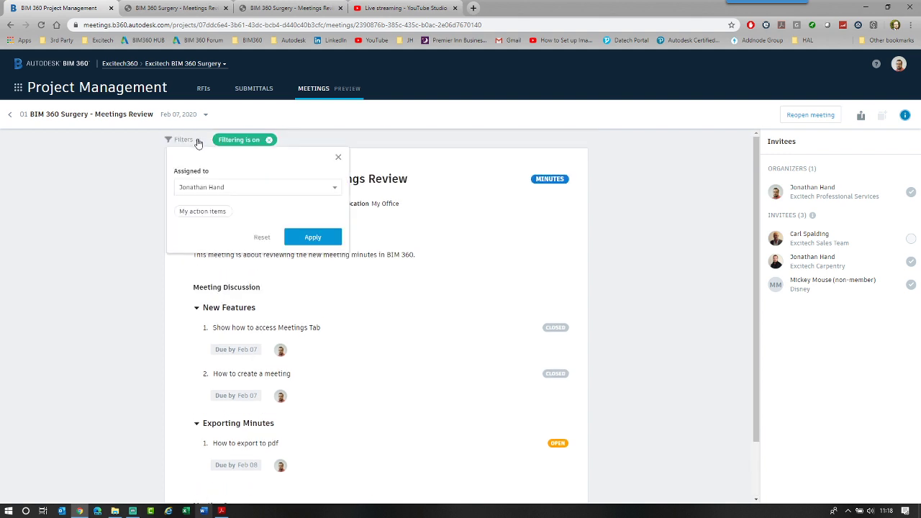
left_click(233, 188)
left_click(184, 234)
left_click(182, 207)
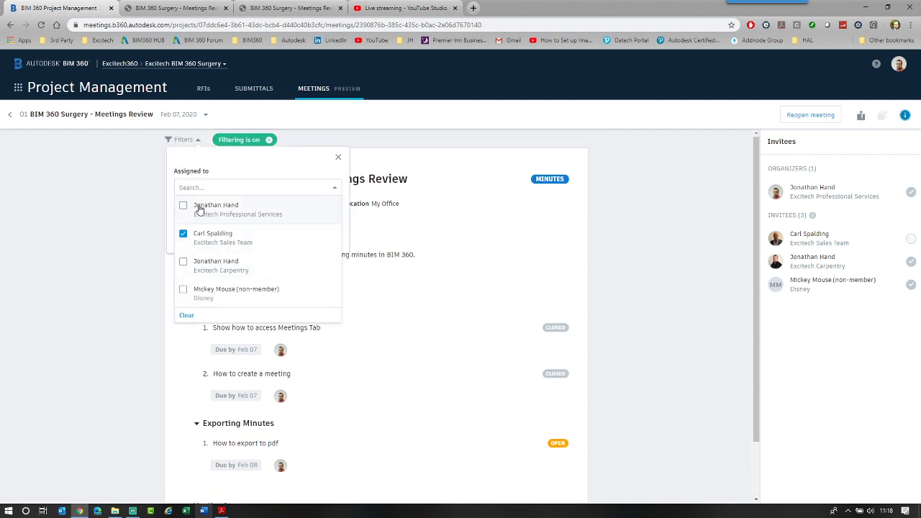
left_click(381, 144)
left_click(313, 238)
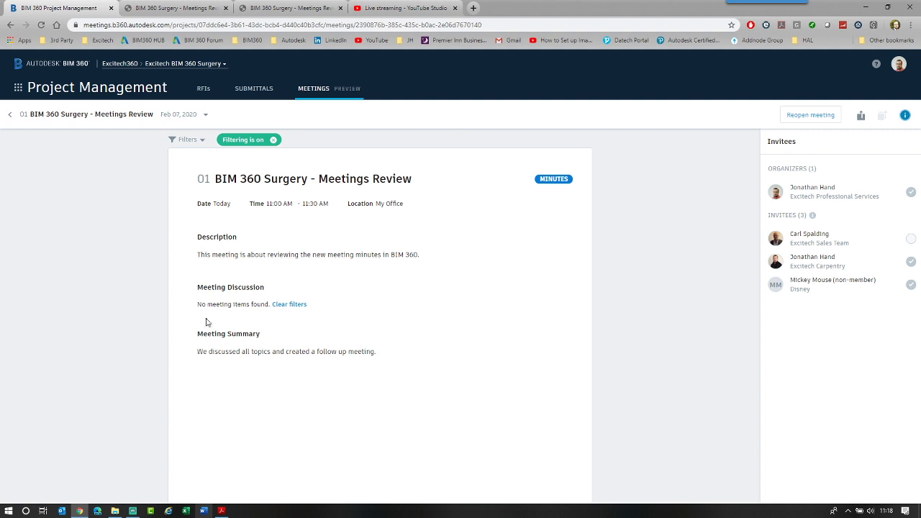
Filter by the non-member invitee instead, then clear the filters.
left_click(192, 141)
left_click(249, 189)
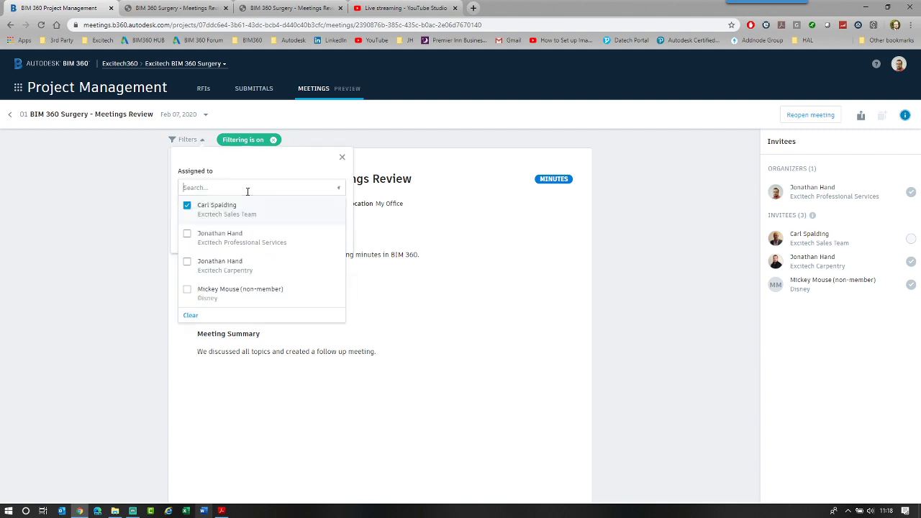
left_click(188, 290)
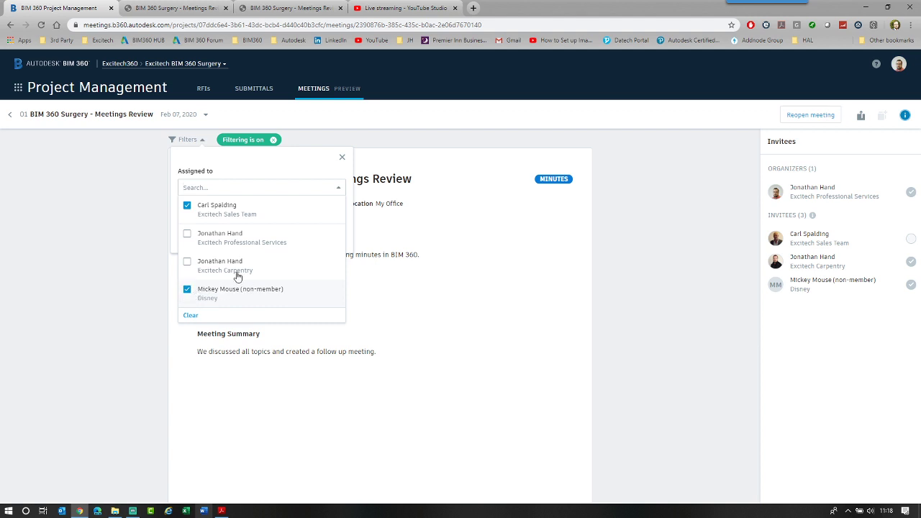
left_click(188, 207)
left_click(396, 152)
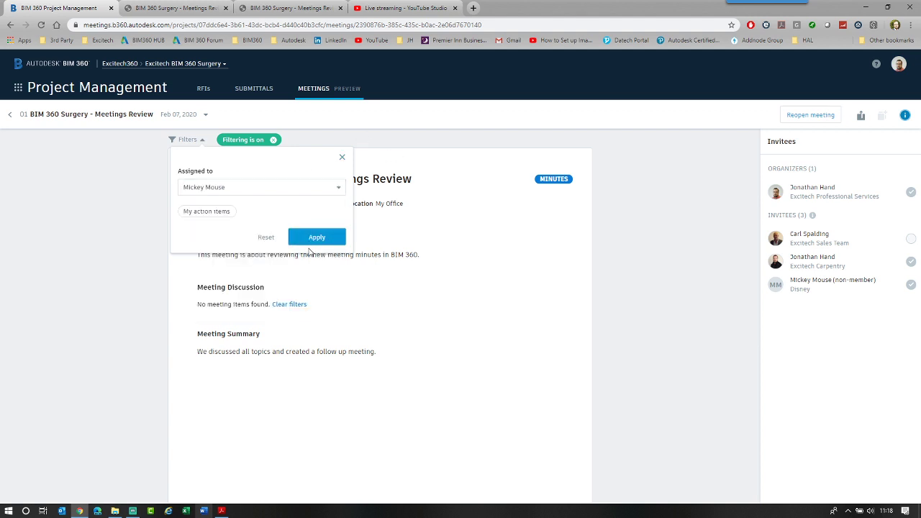
left_click(308, 241)
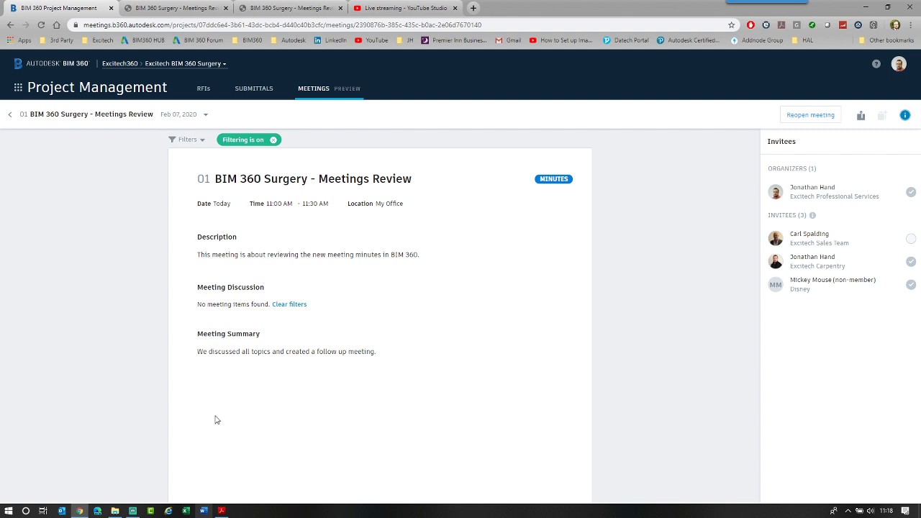
left_click(274, 305)
Scroll through meeting 01's minutes to confirm all three agenda items are listed.
scroll(329, 353, "down", 1)
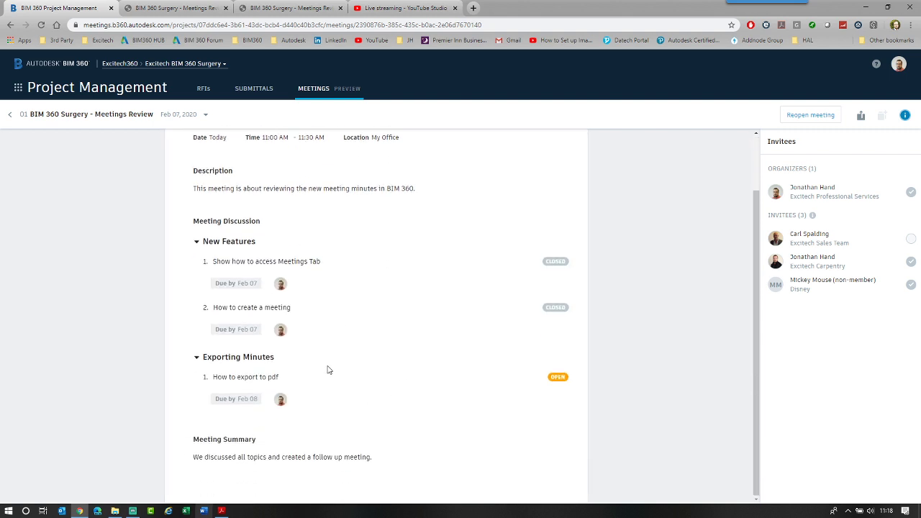
scroll(220, 390, "up", 1)
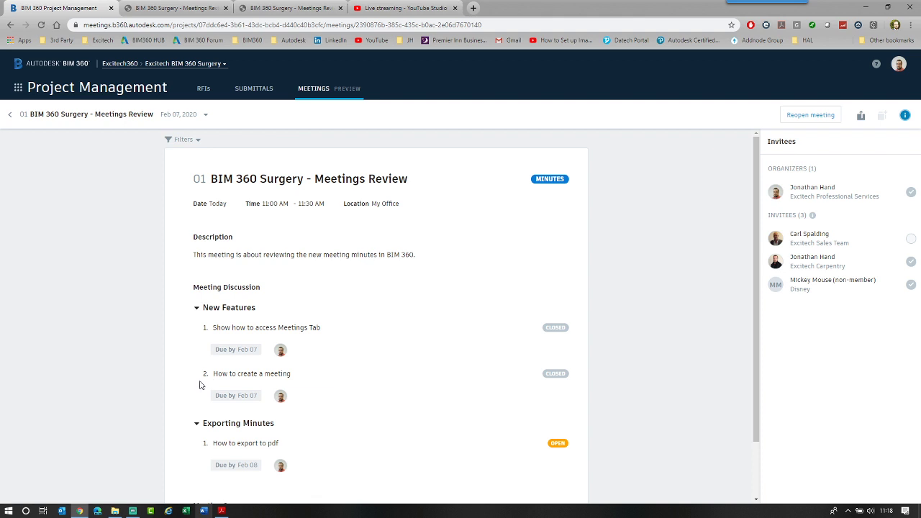
scroll(201, 389, "down", 1)
scroll(206, 395, "up", 1)
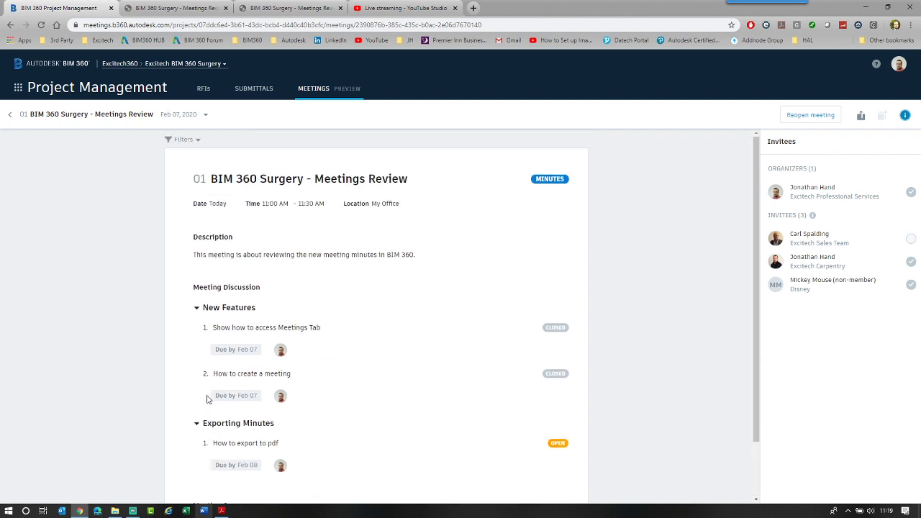